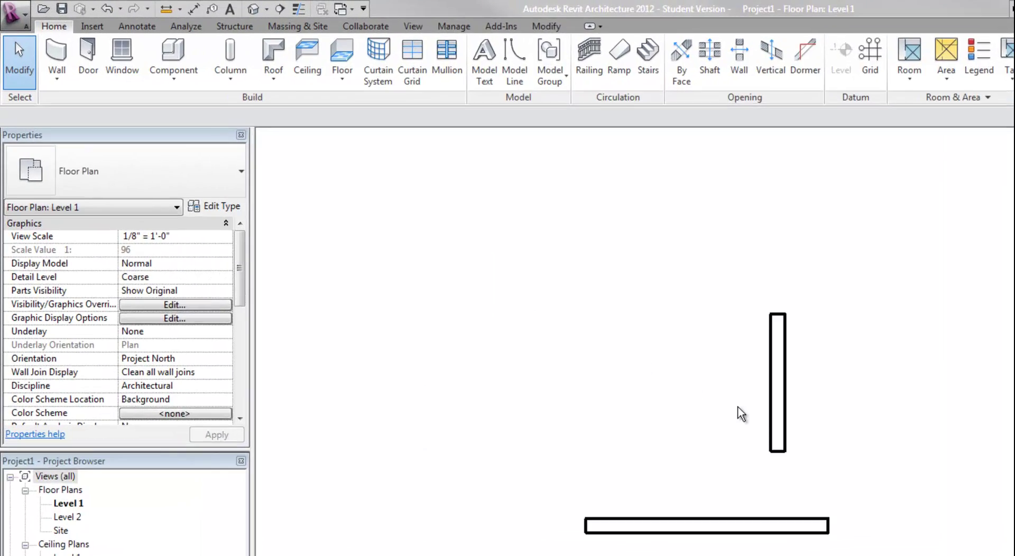
Select the vertical Generic - 8" wall on Level 1 with the Modify tab tools showing
click(545, 280)
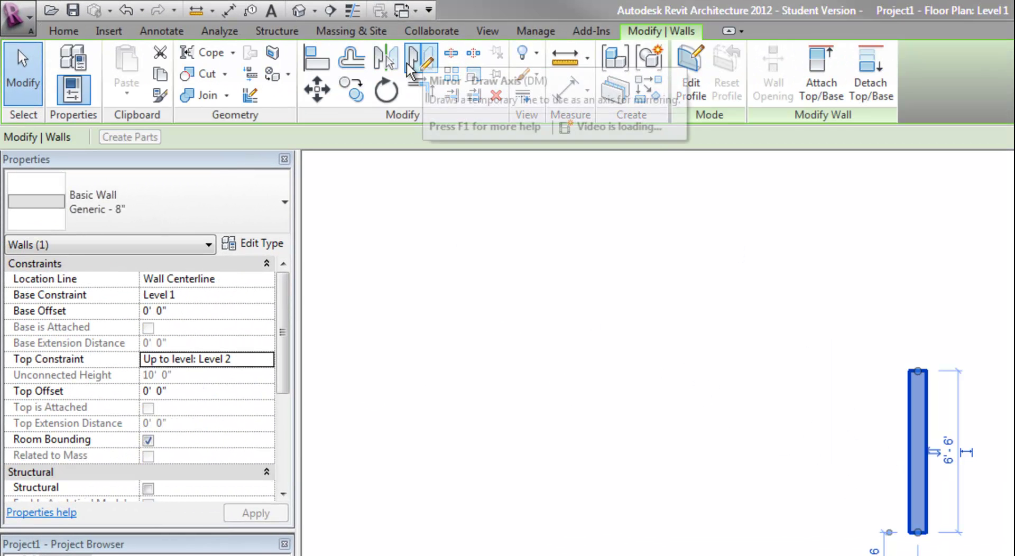
click(470, 216)
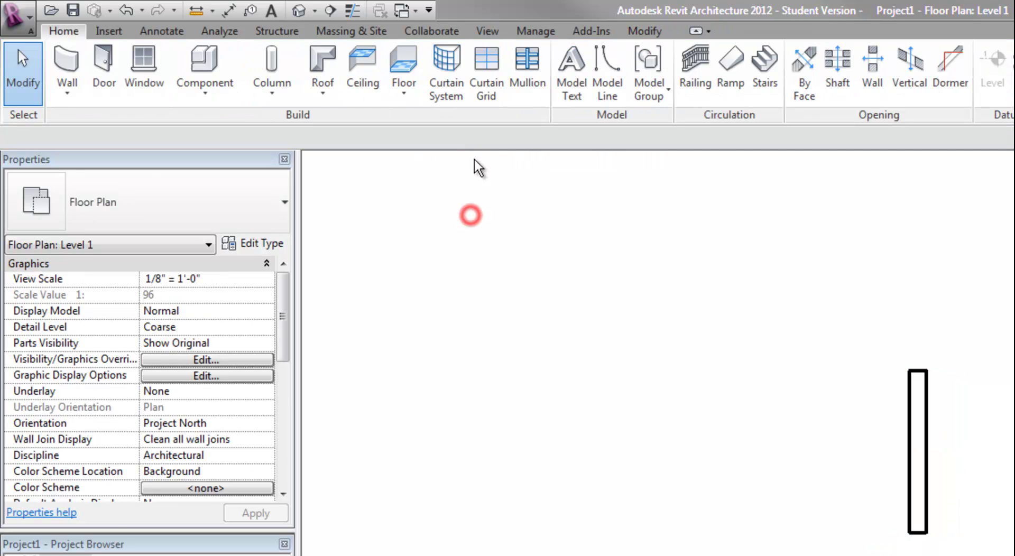
click(649, 31)
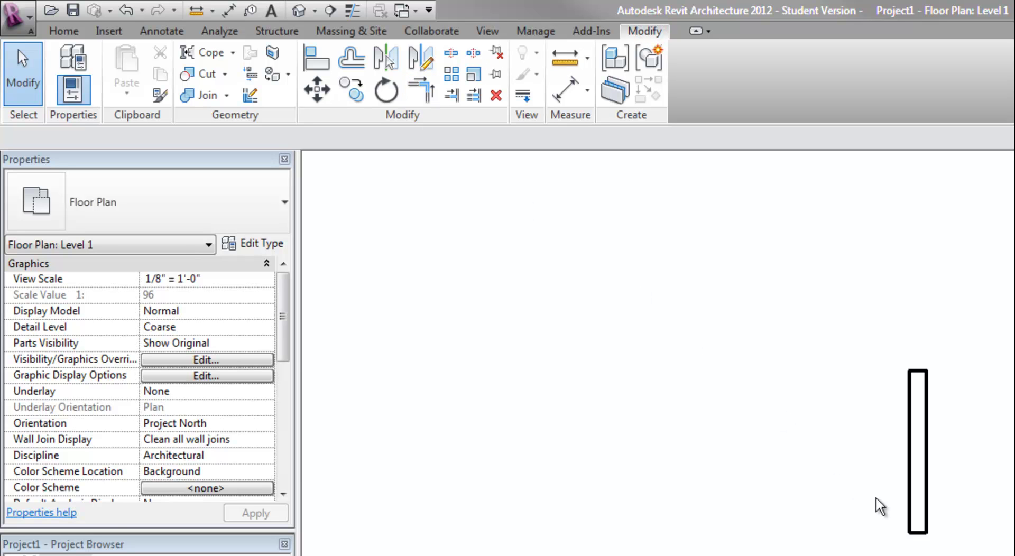
click(911, 495)
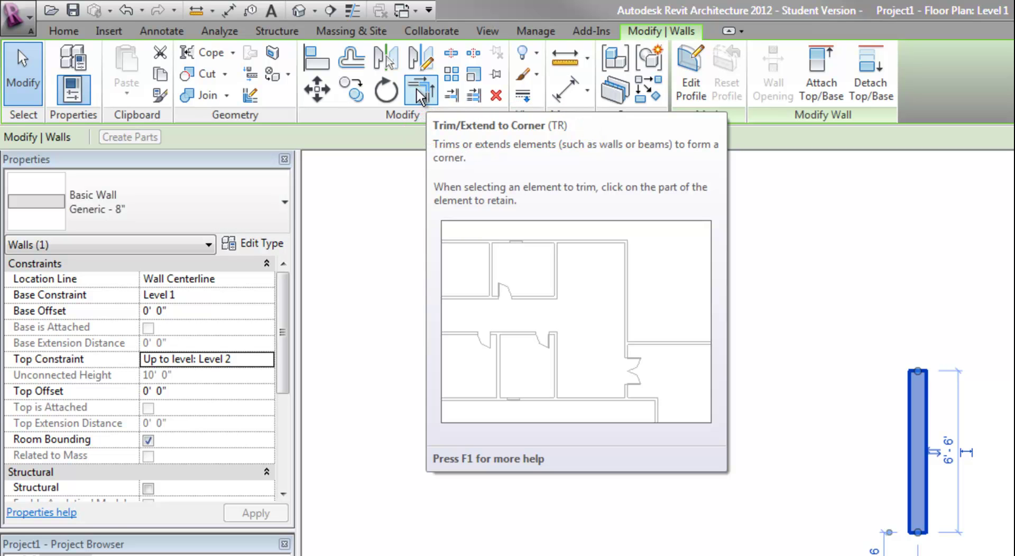
Trim/Extend to Corner the vertical wall with the horizontal wall into a joined L corner
click(417, 90)
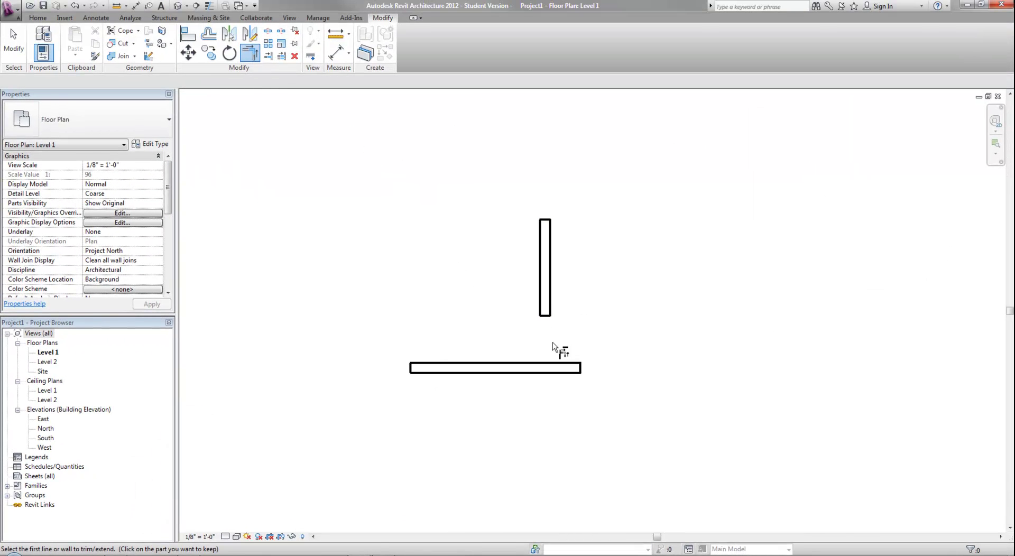
click(546, 309)
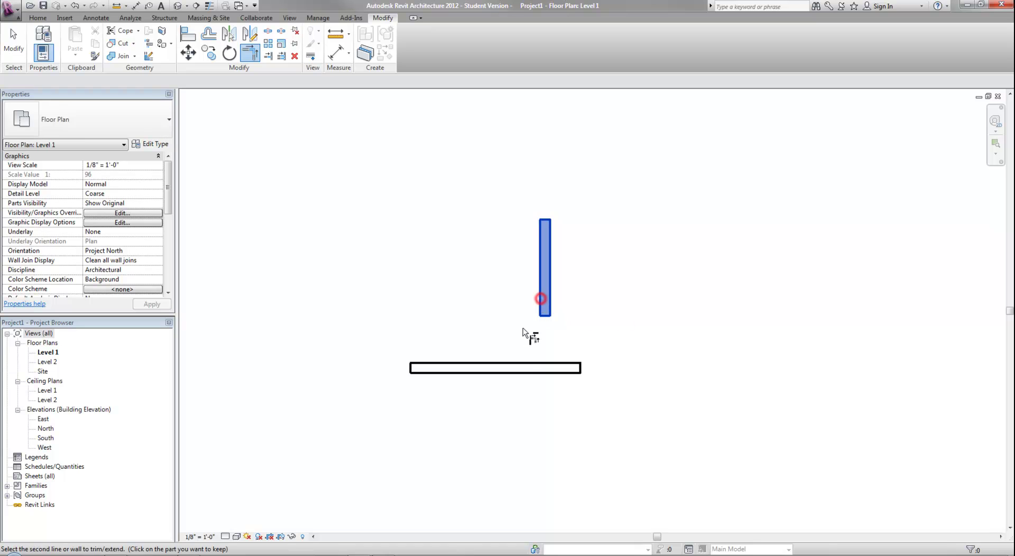
click(519, 365)
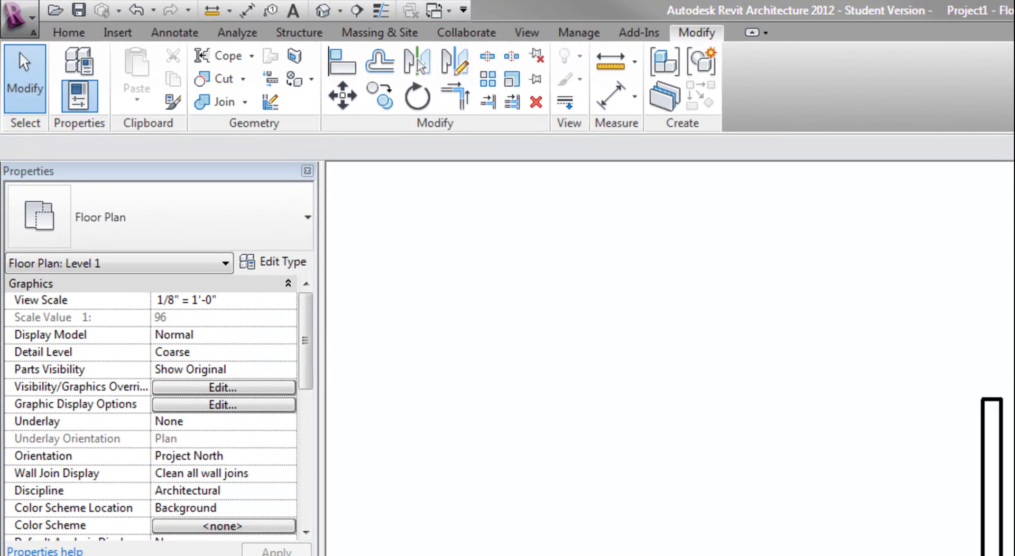
Move the vertical wall to the right, stretching the joined horizontal wall
click(993, 476)
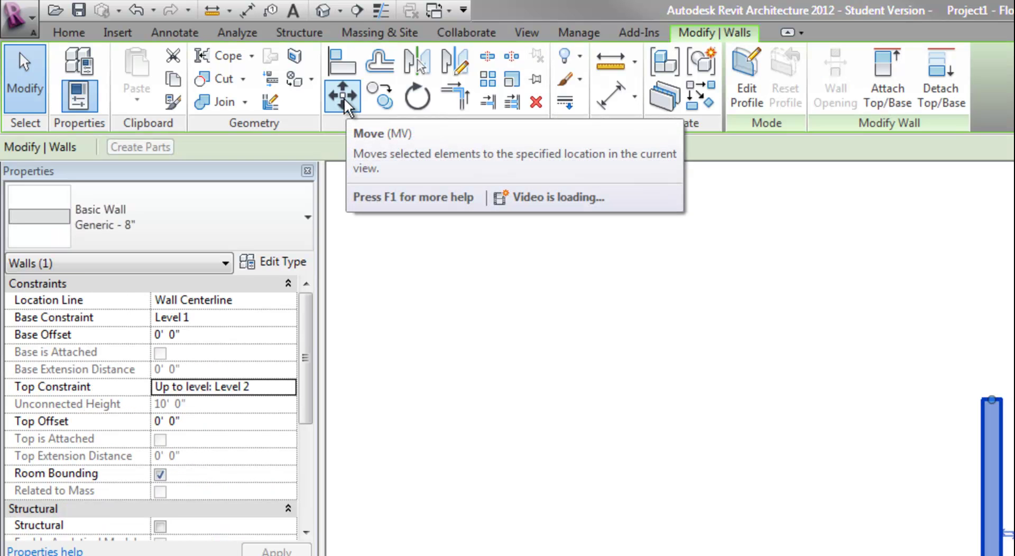
click(341, 93)
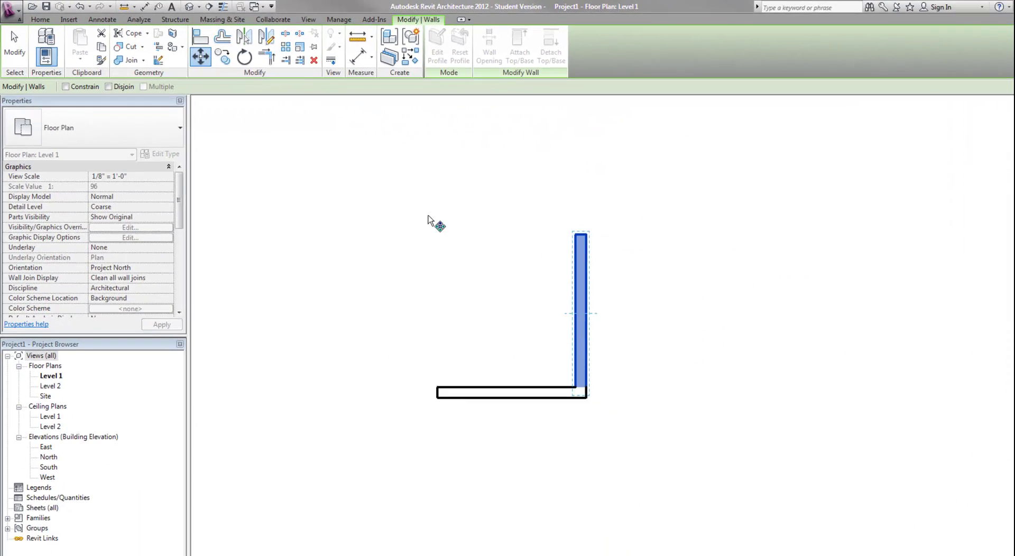
click(575, 235)
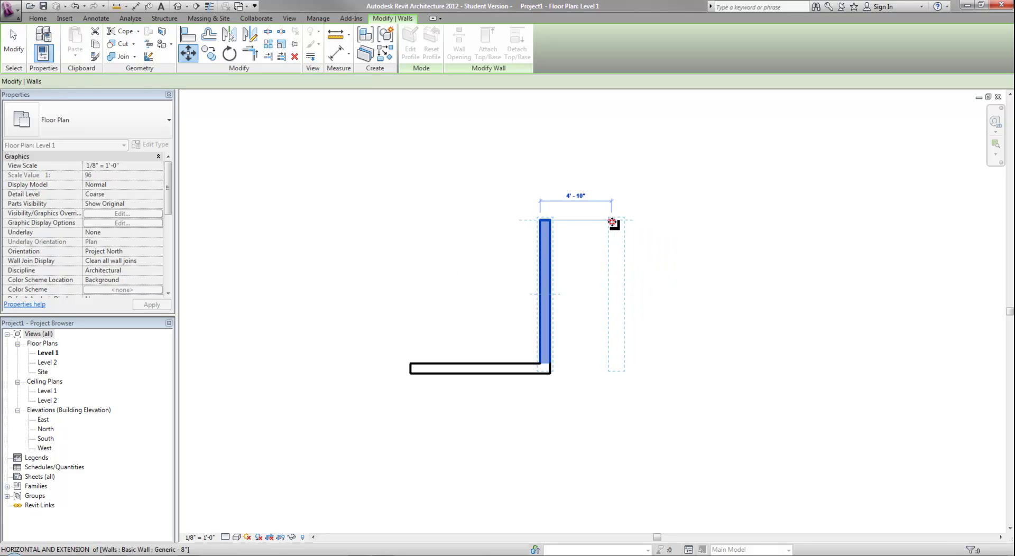
click(615, 227)
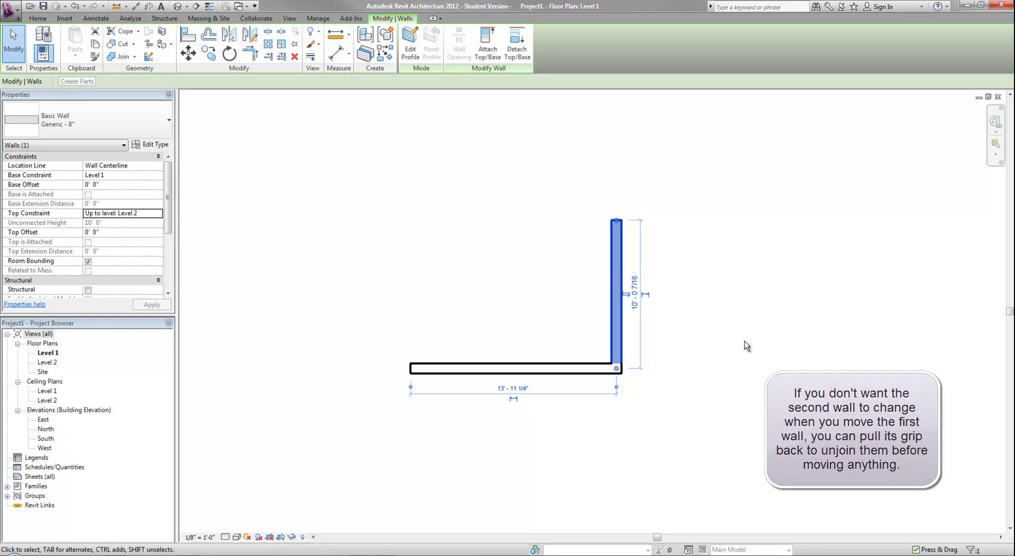
Move the vertical wall 5 feet back to the left with MV
key(m)
key(v)
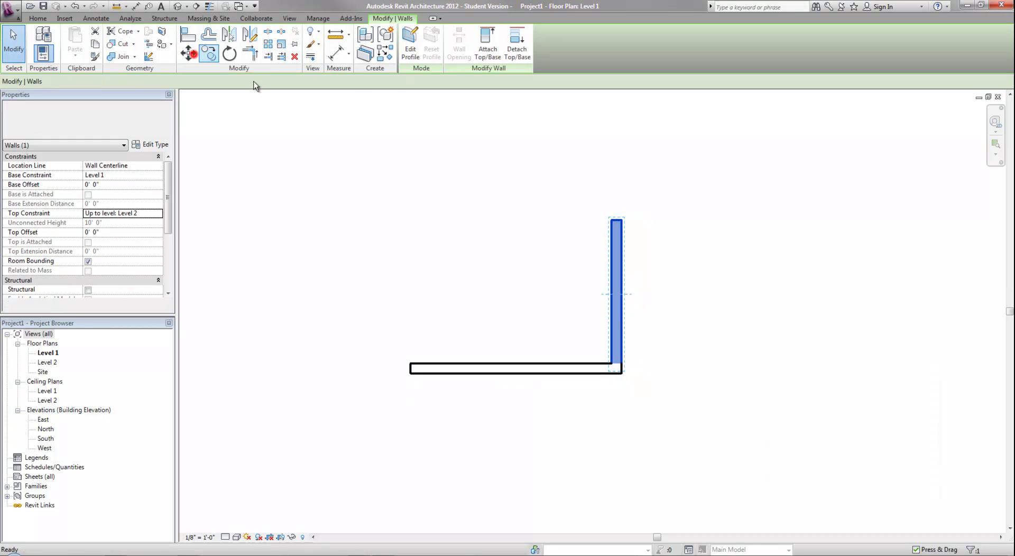
click(614, 222)
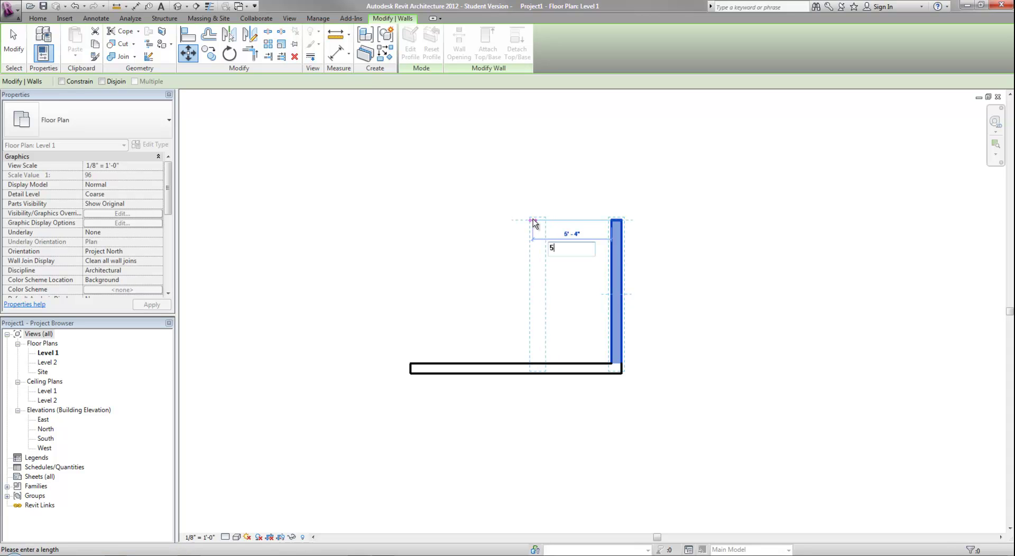
click(534, 222)
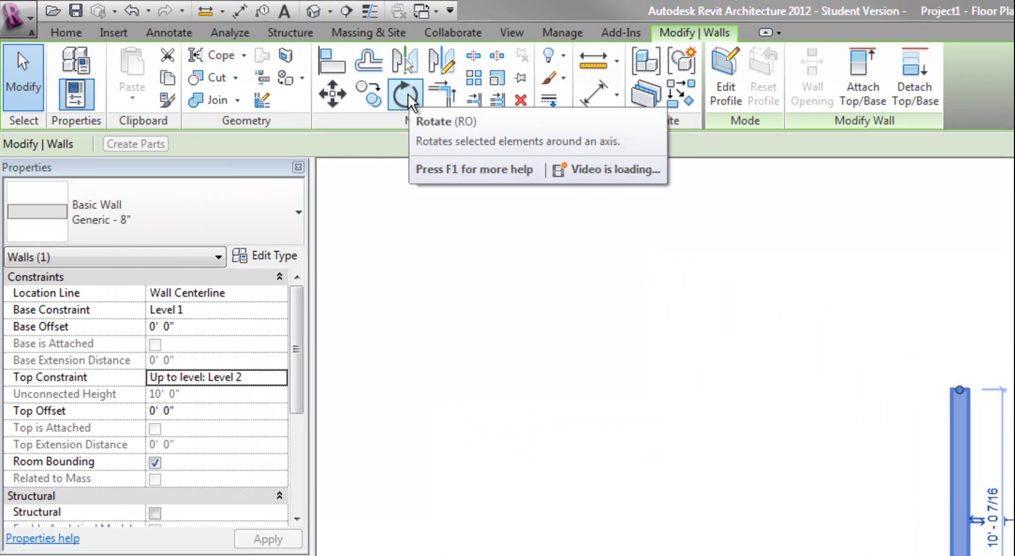
Rotate the vertical wall from vertical into a diagonal tilt
click(406, 95)
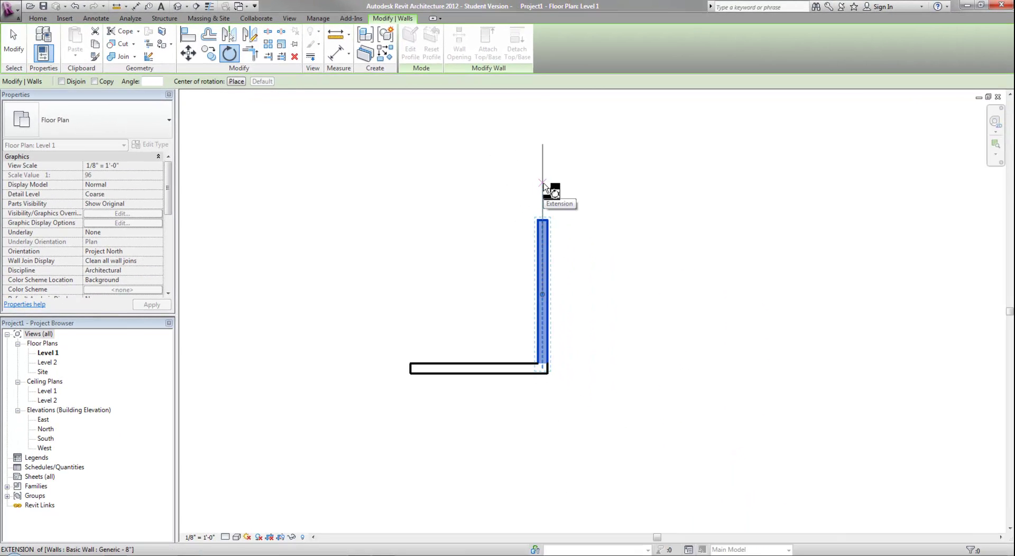
click(544, 184)
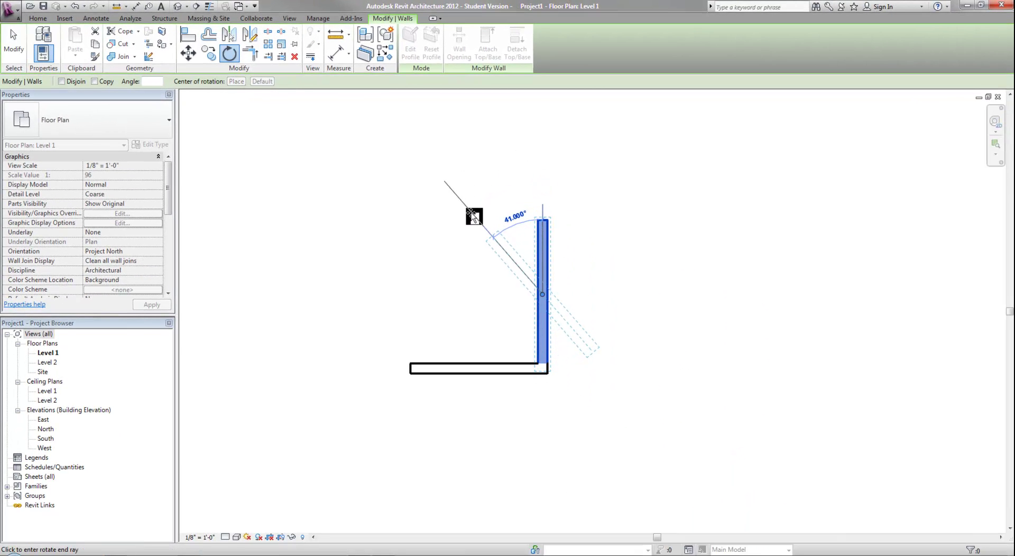
click(474, 216)
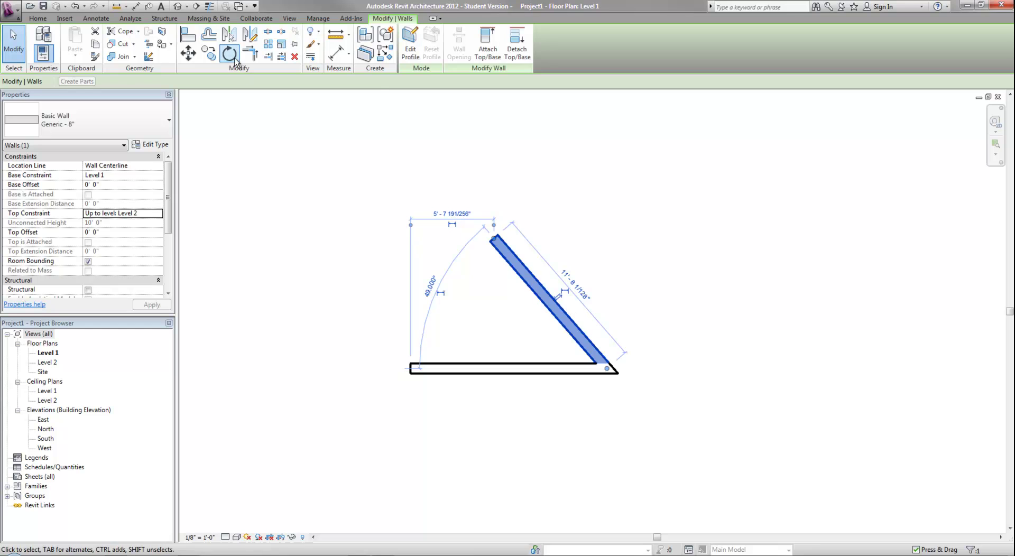
Rotate the wall again about its end so it leans 49° onto the horizontal wall
click(231, 55)
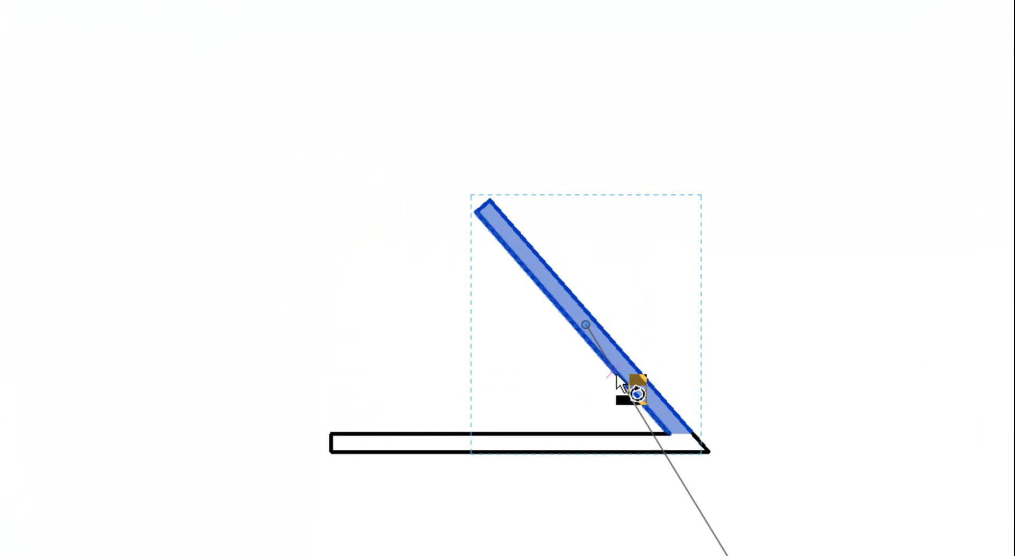
drag(602, 346, 484, 206)
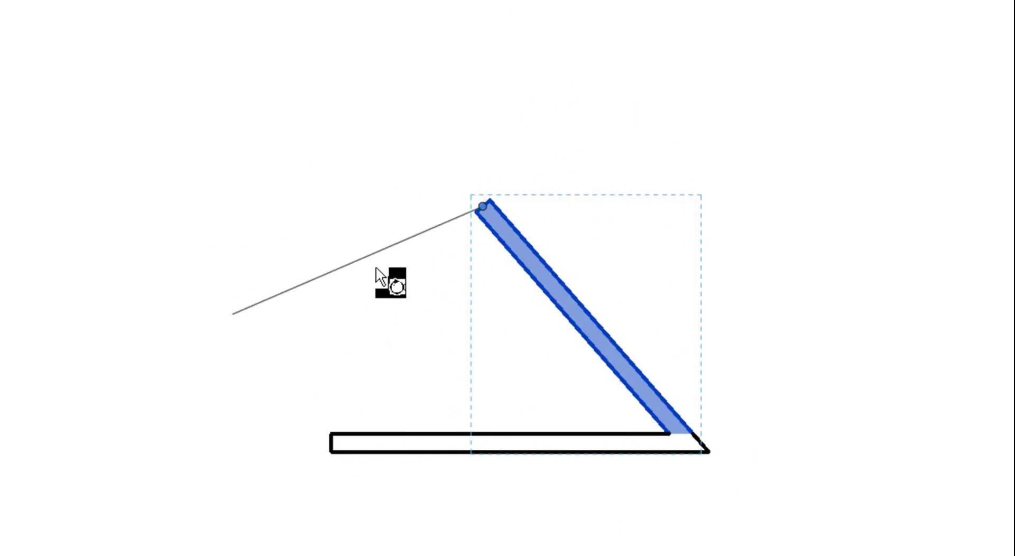
click(745, 504)
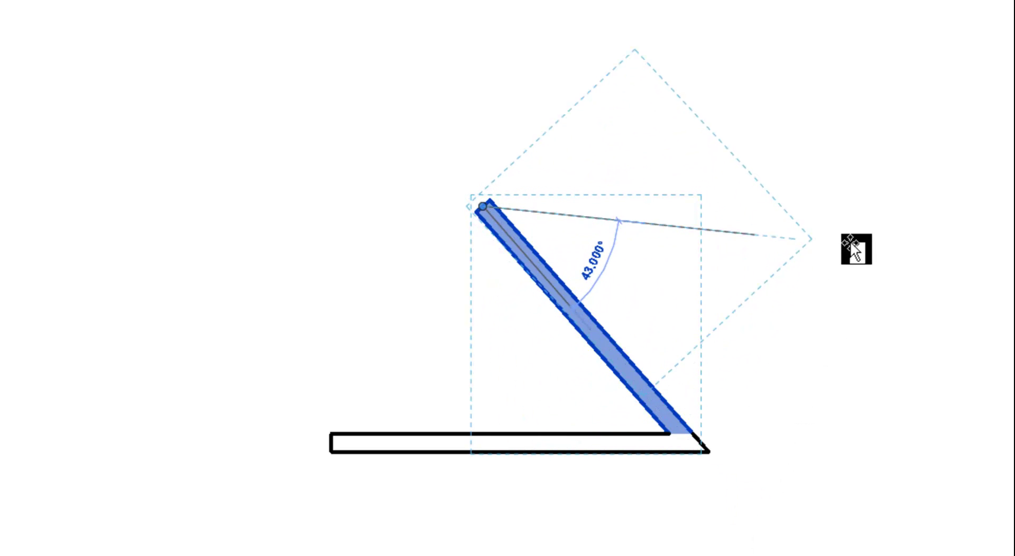
click(853, 206)
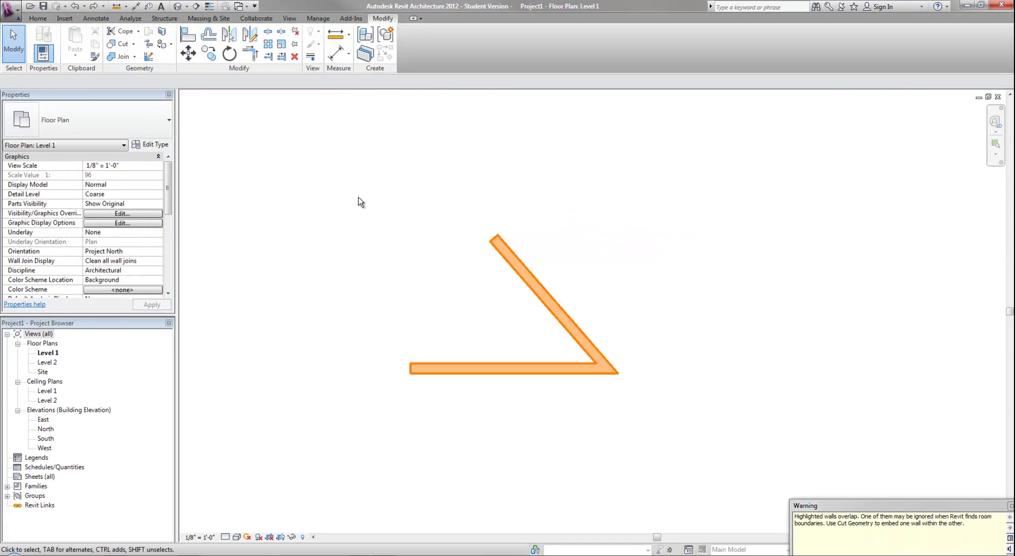
click(505, 254)
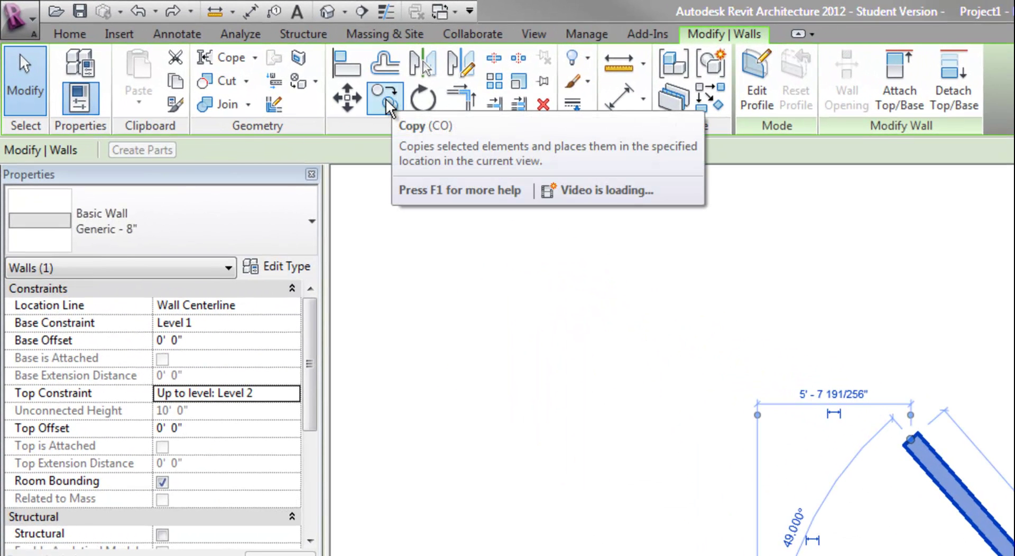
Copy the 49° diagonal wall several times to the right using Multiple
click(386, 98)
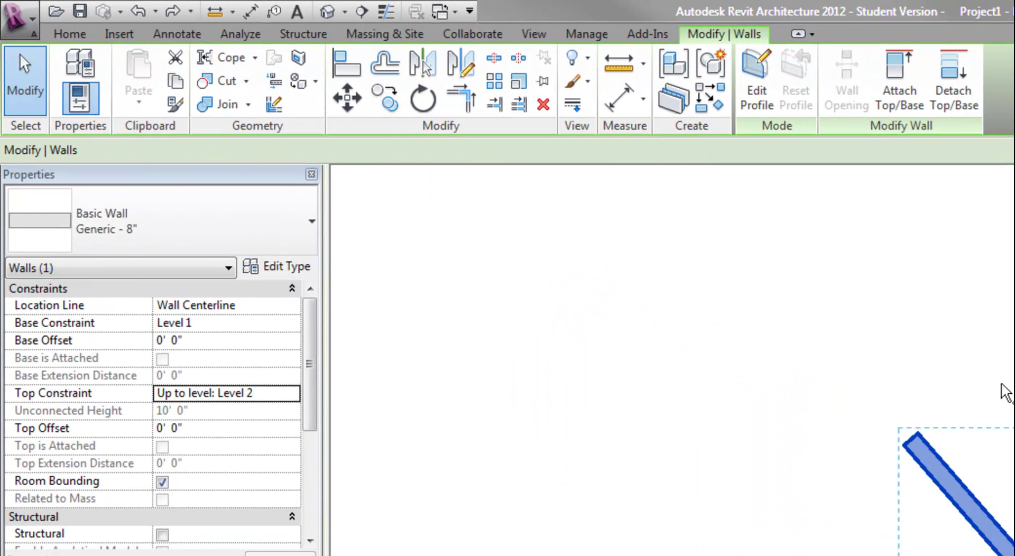
click(916, 433)
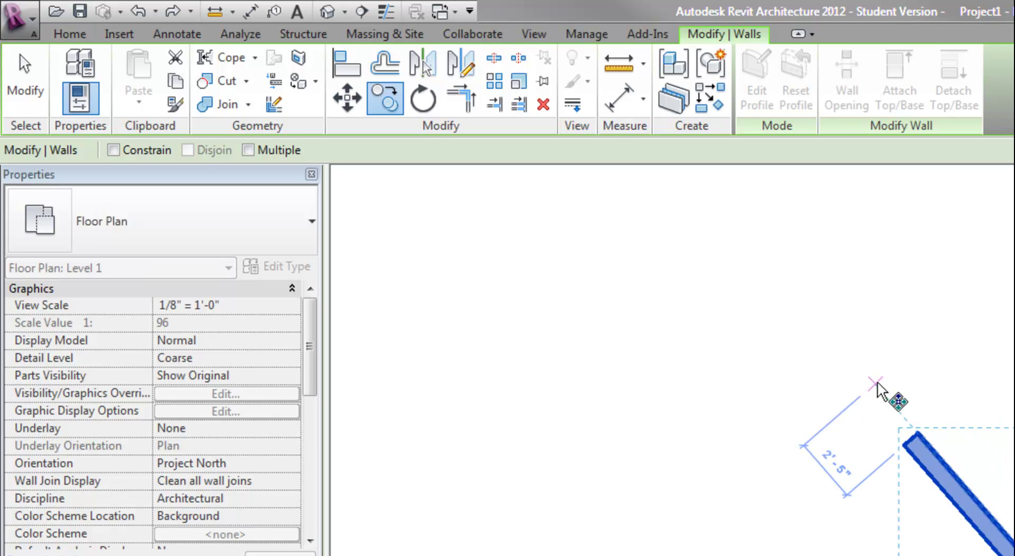
click(252, 153)
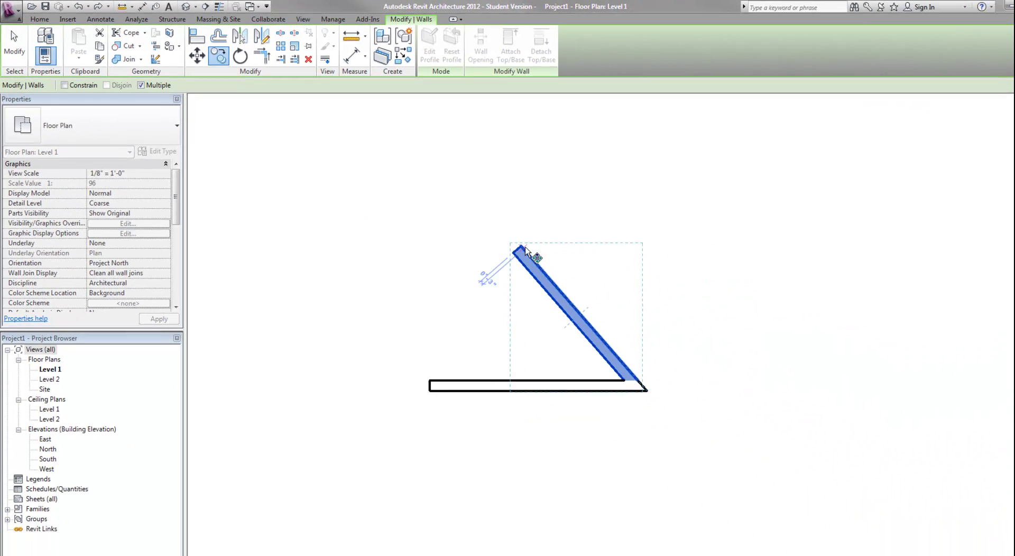
click(521, 247)
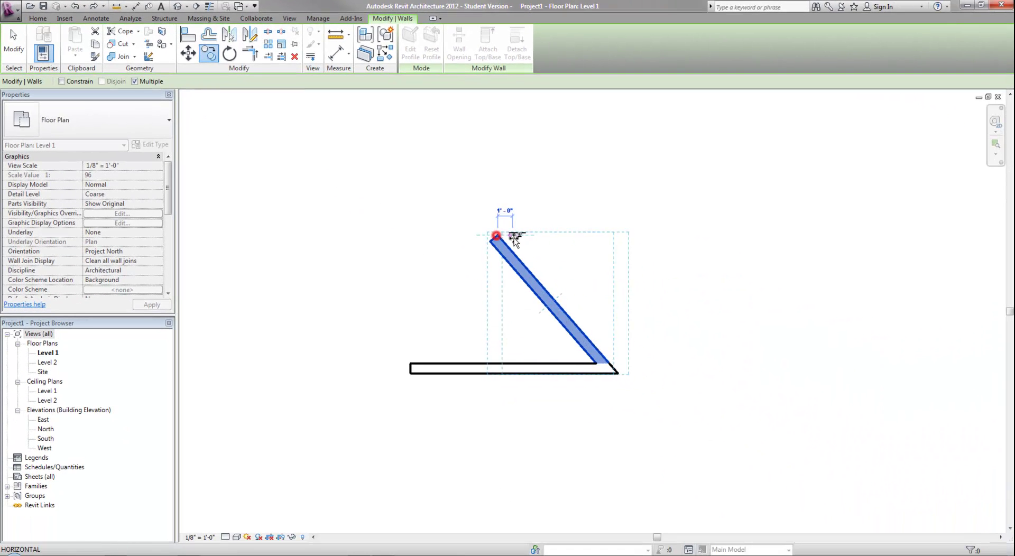
click(633, 237)
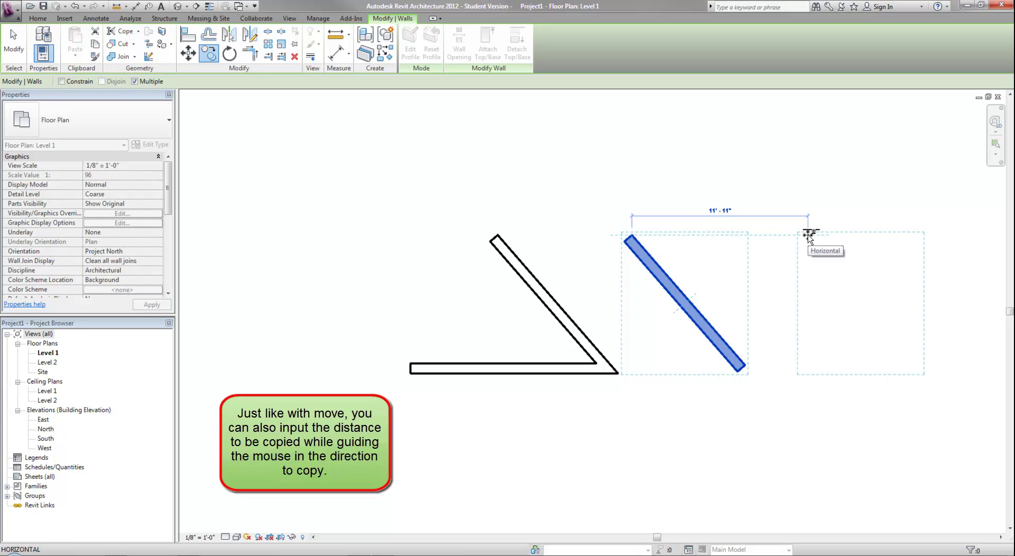
click(809, 233)
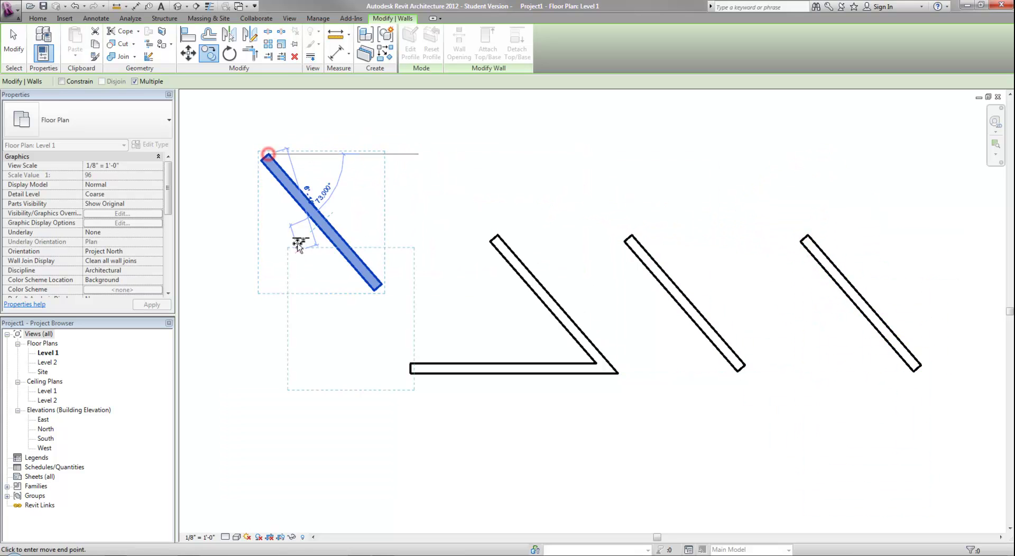
key(Escape)
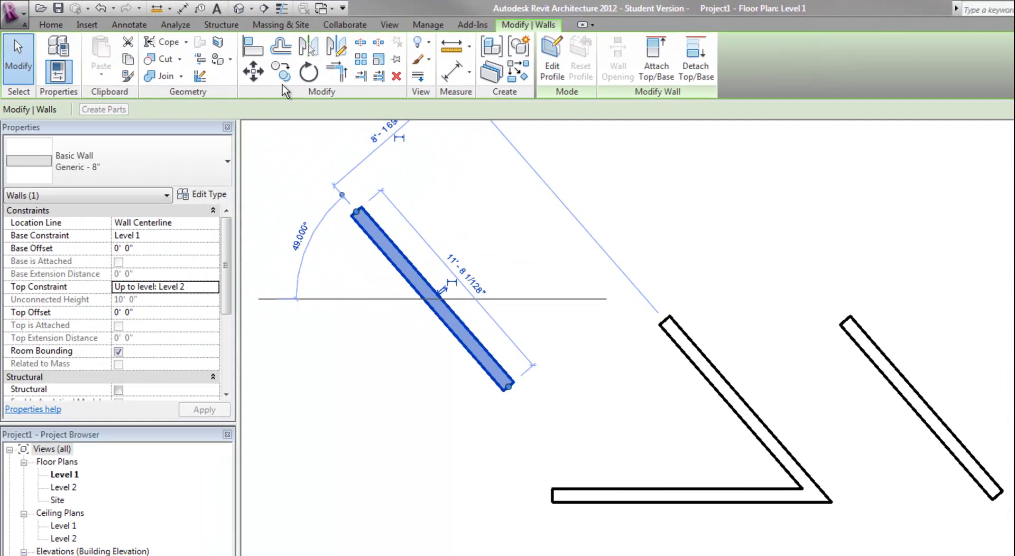
Select the angled wall and set a numerical Offset distance of 2' 0"
key(Escape)
click(373, 225)
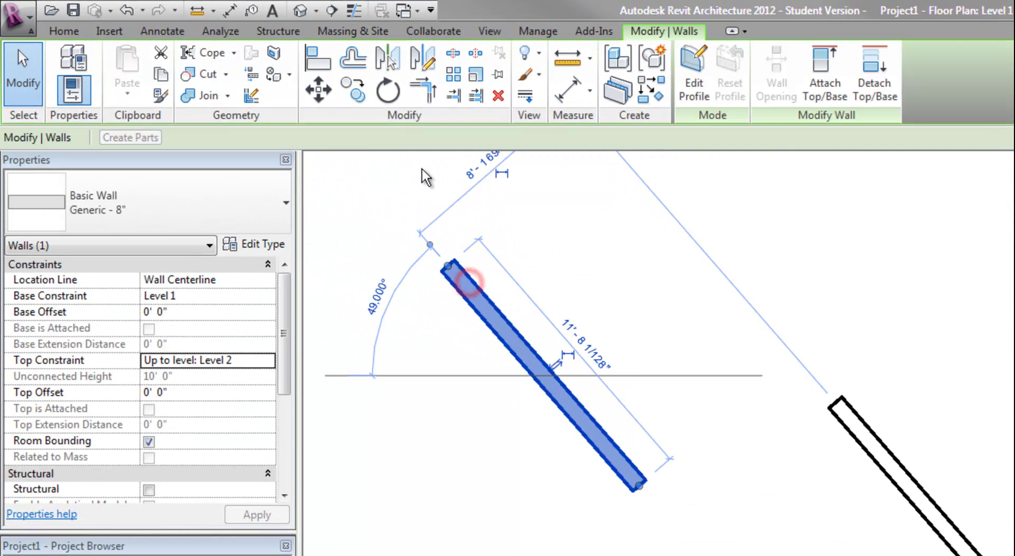
click(355, 58)
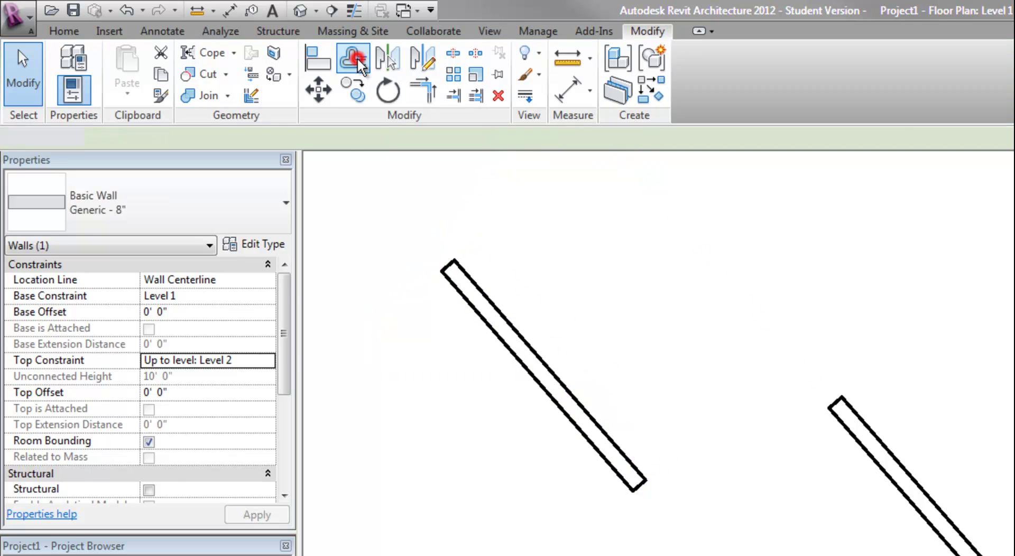
drag(224, 139, 196, 140)
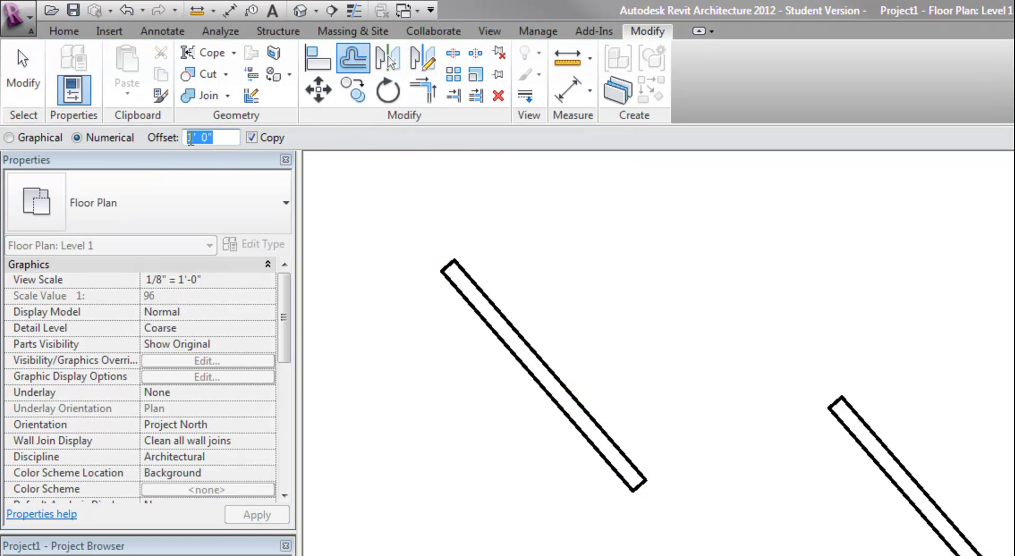
click(190, 140)
key(Delete)
key(Delete)
text(2)
click(252, 138)
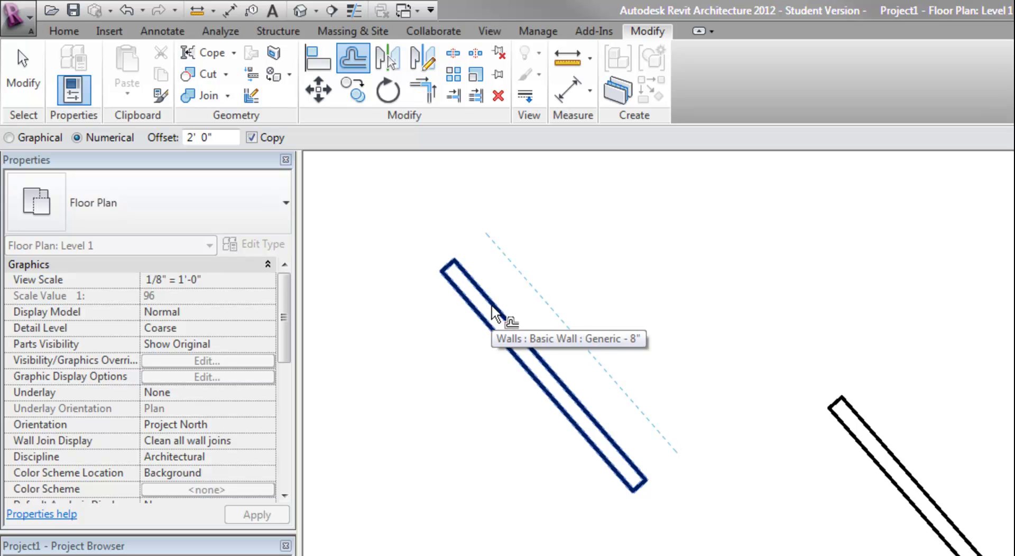
Create five offset copies, each 2' further up-right, then select the lone wall below
click(489, 303)
click(534, 274)
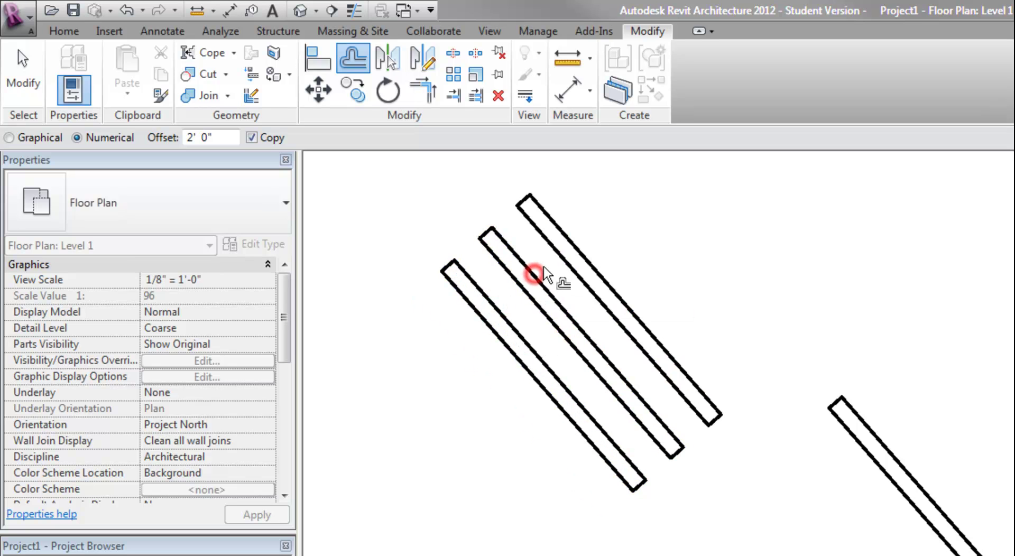
click(573, 249)
click(621, 225)
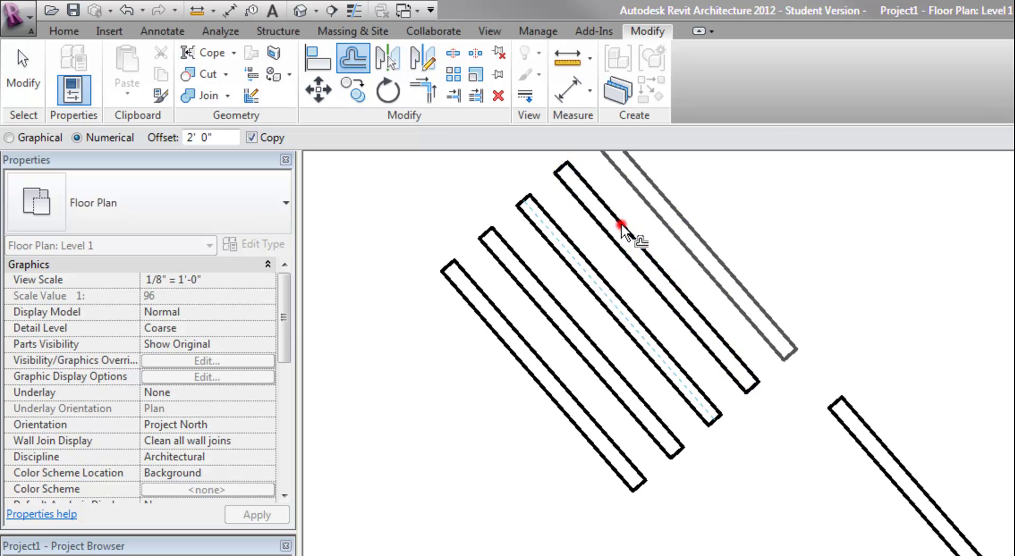
click(664, 199)
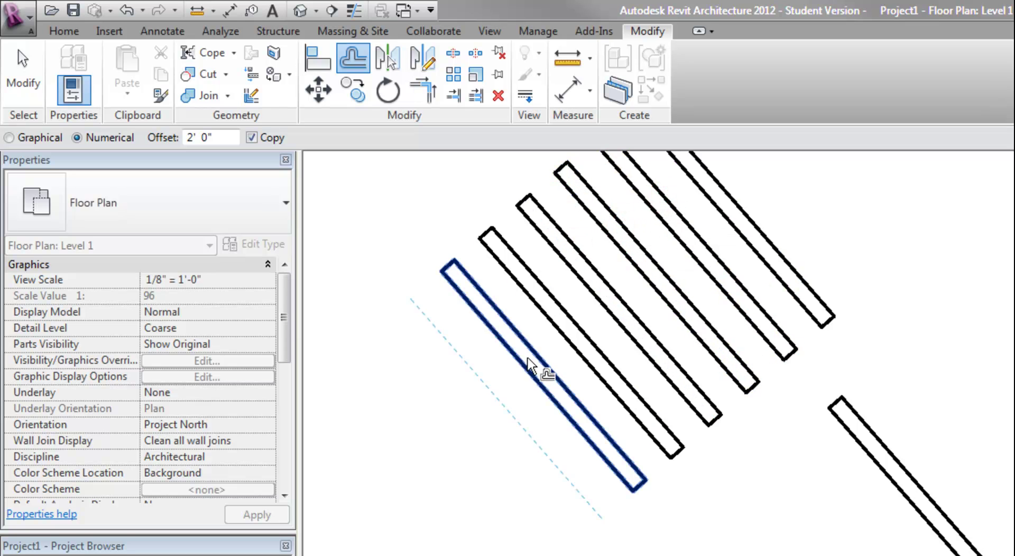
middle_drag(605, 385, 594, 509)
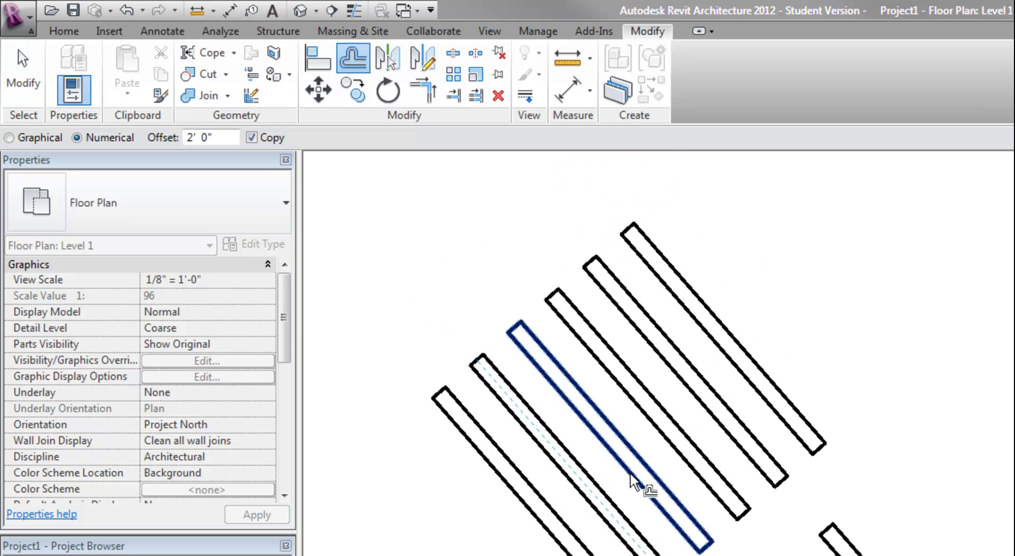
key(Escape)
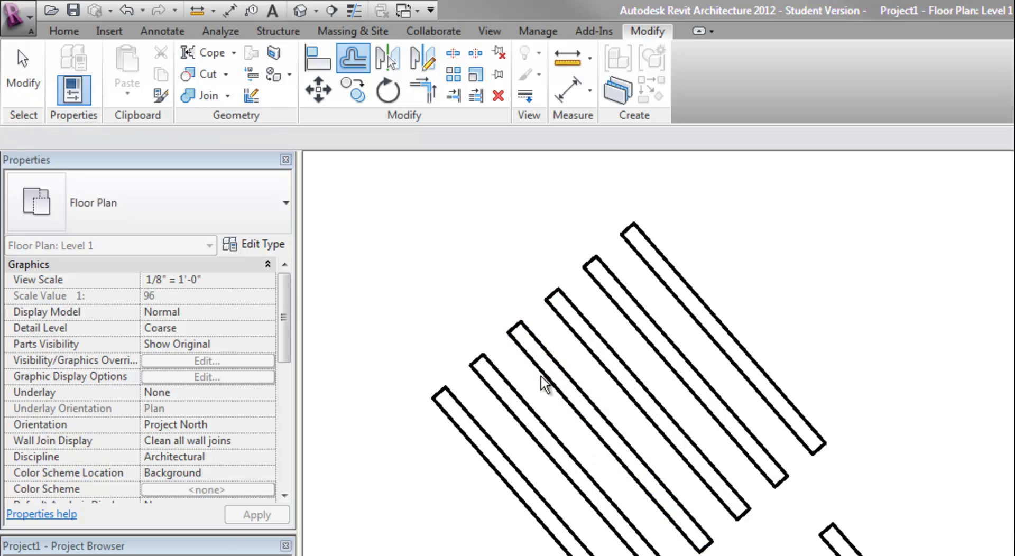
middle_drag(545, 385, 349, 240)
click(676, 454)
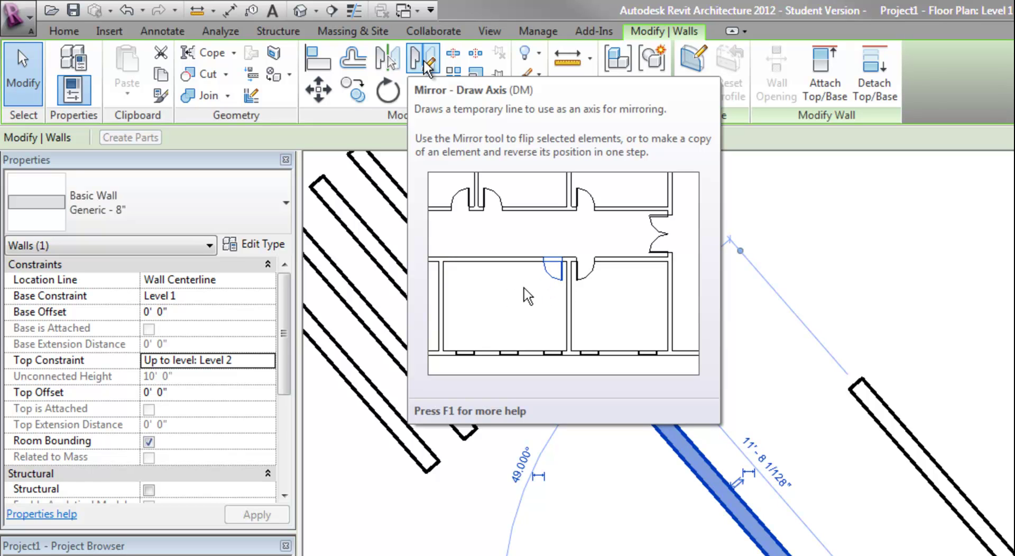
click(389, 61)
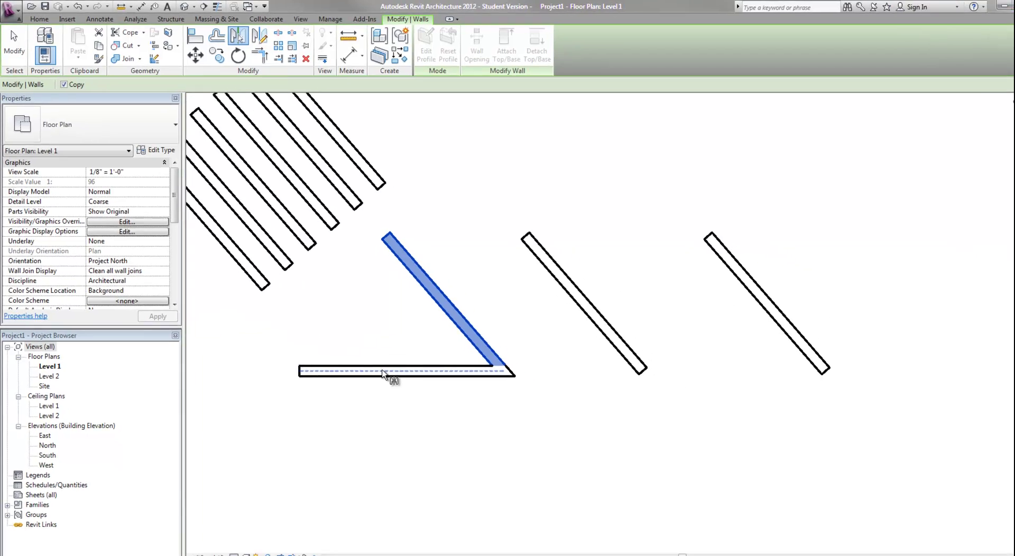
click(623, 555)
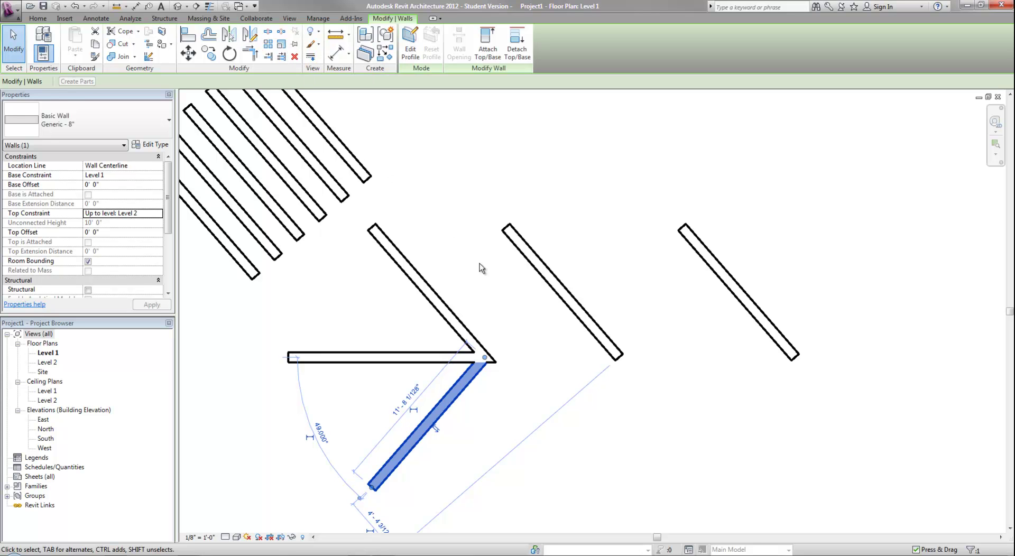
middle_drag(569, 379, 544, 358)
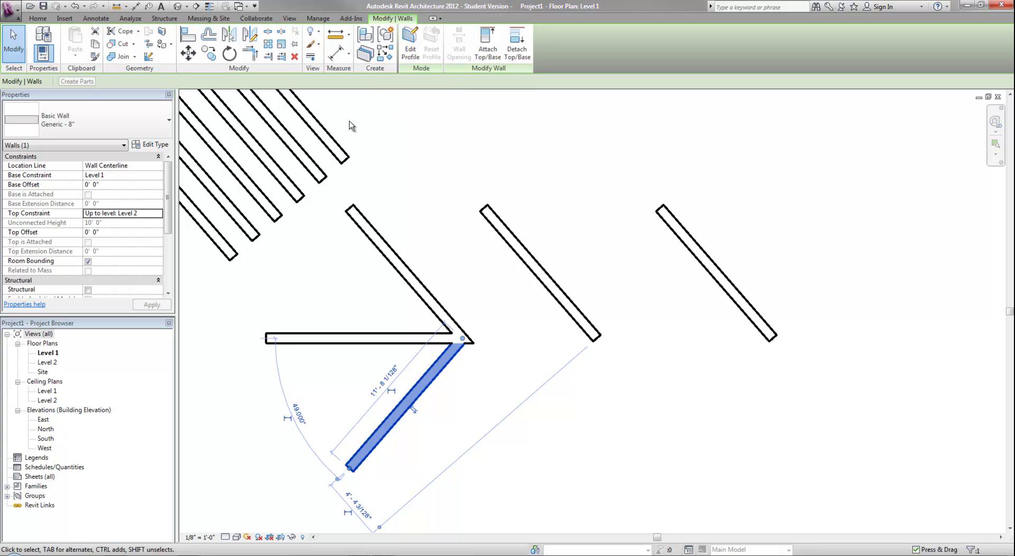
key(Delete)
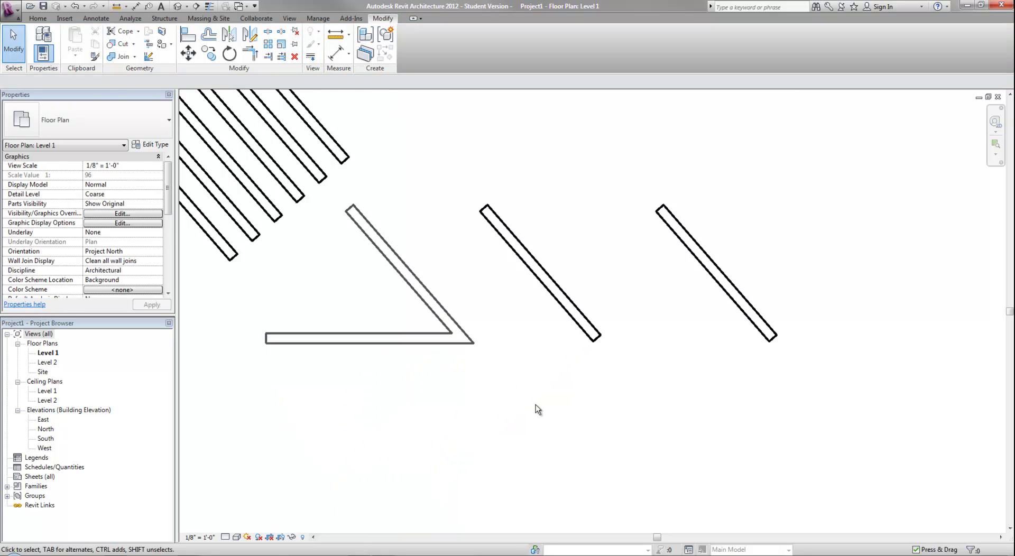
middle_drag(536, 406, 439, 361)
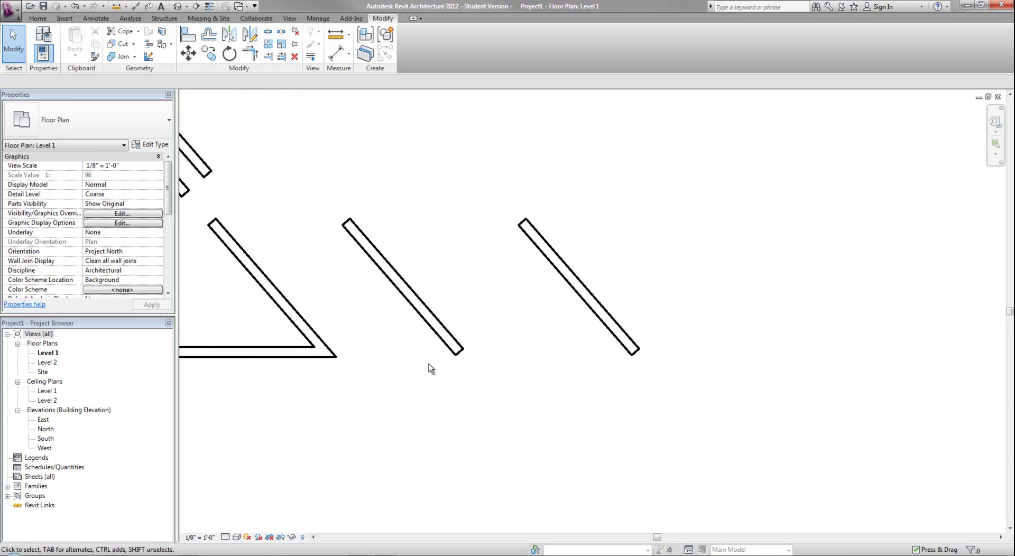
middle_drag(605, 372, 507, 374)
Array the rightmost angled wall into 17 walls spaced 5'-0" apart
click(512, 345)
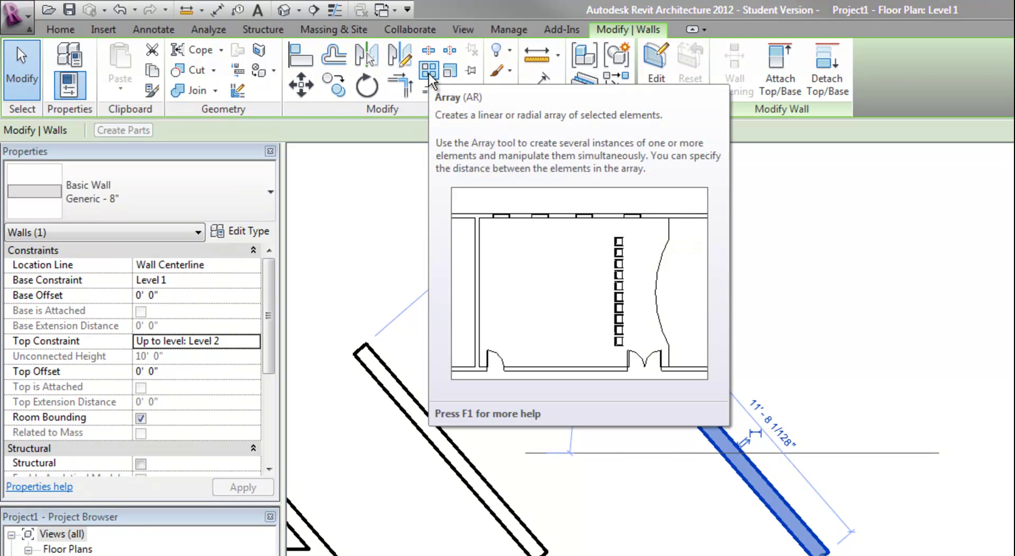
click(429, 75)
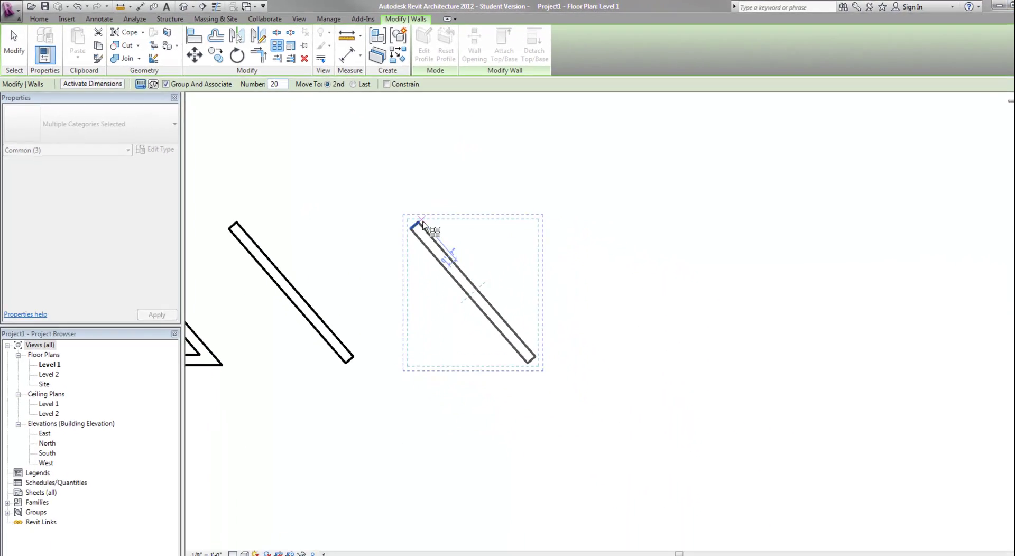
click(422, 222)
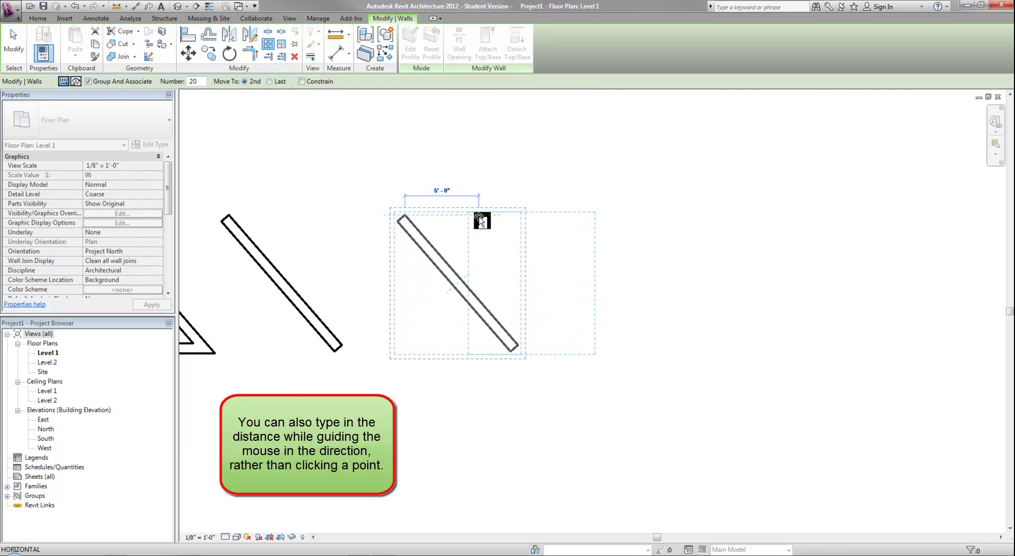
click(479, 220)
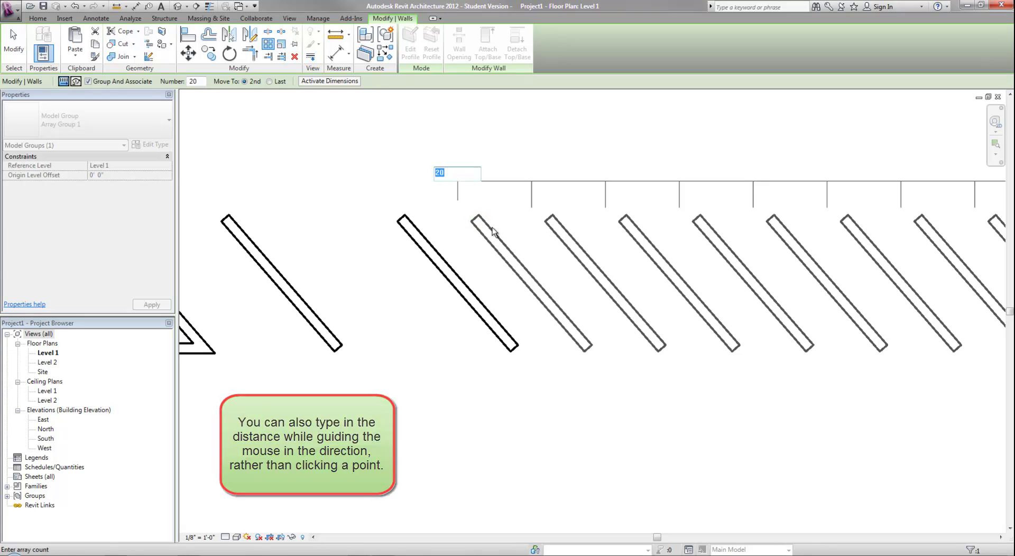
scroll(618, 375, down, 3)
scroll(617, 374, down, 1)
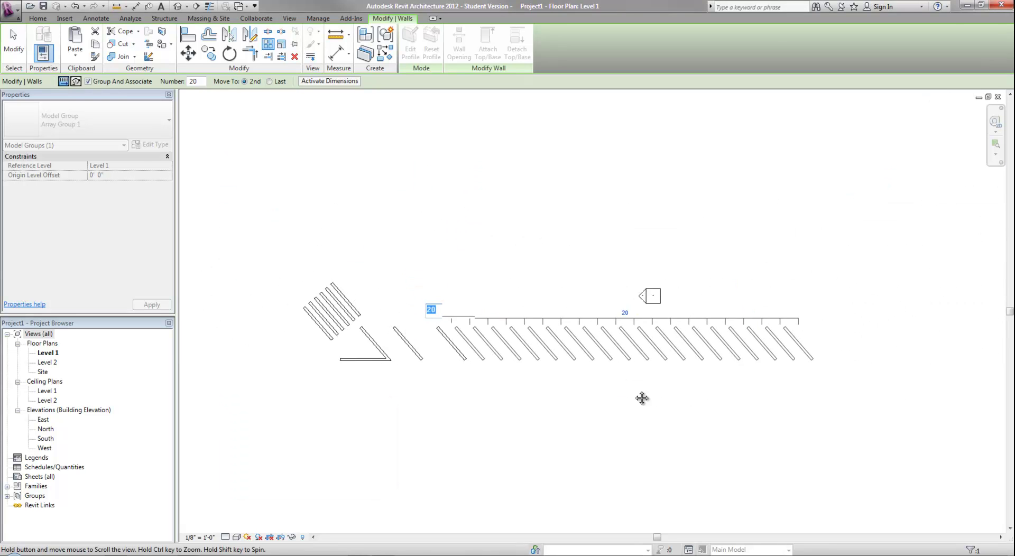
scroll(628, 380, up, 3)
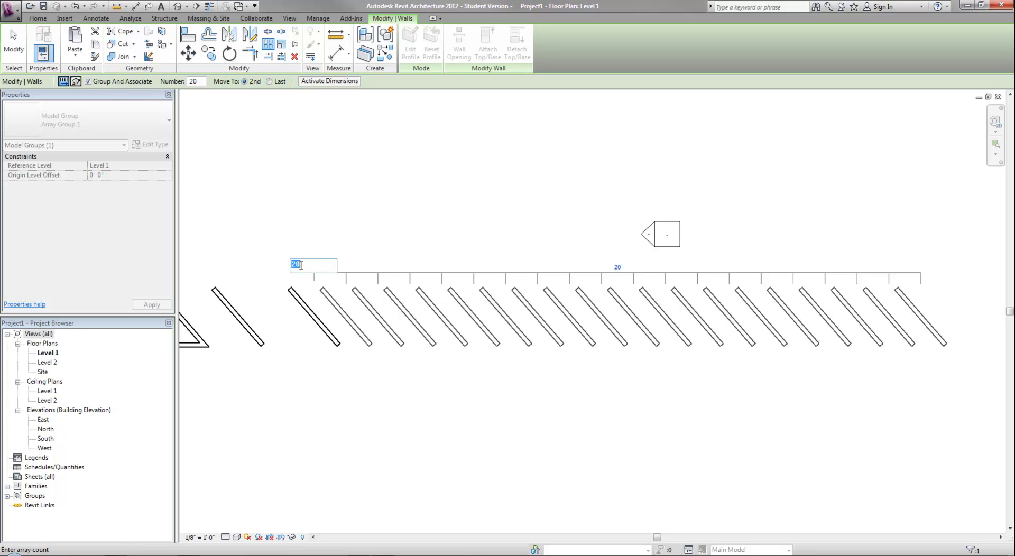
key(Return)
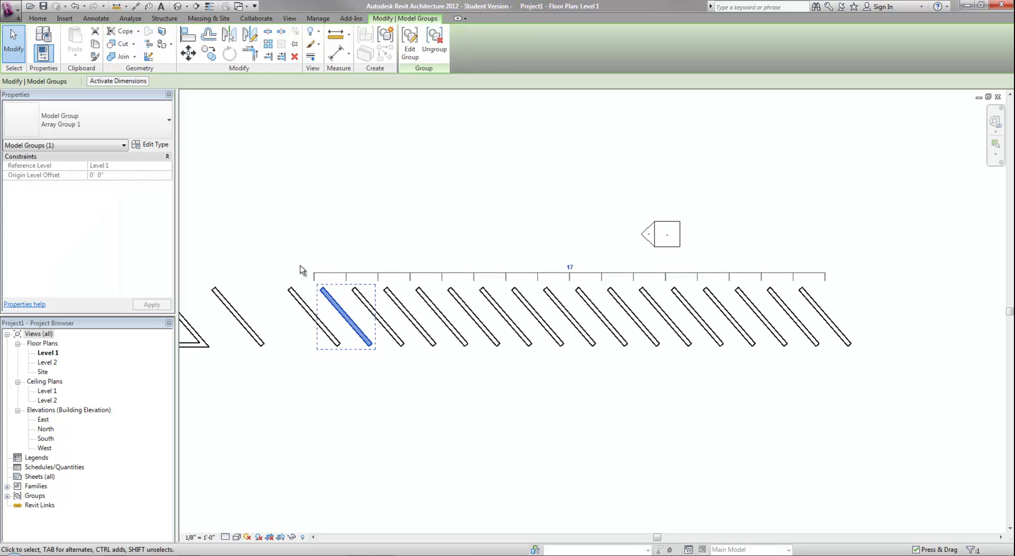
Select Array Group 1 and change its wall count to 14
click(552, 418)
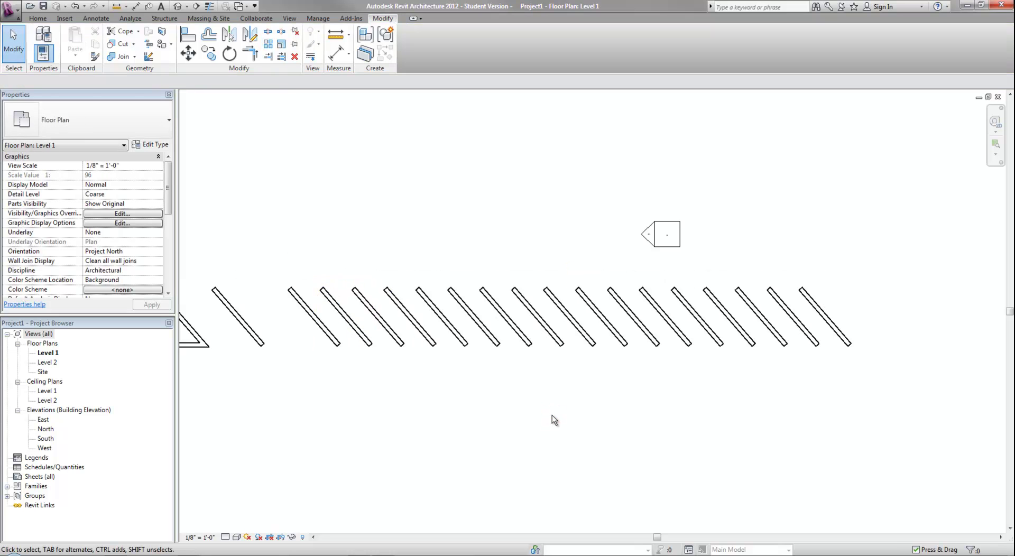
click(328, 333)
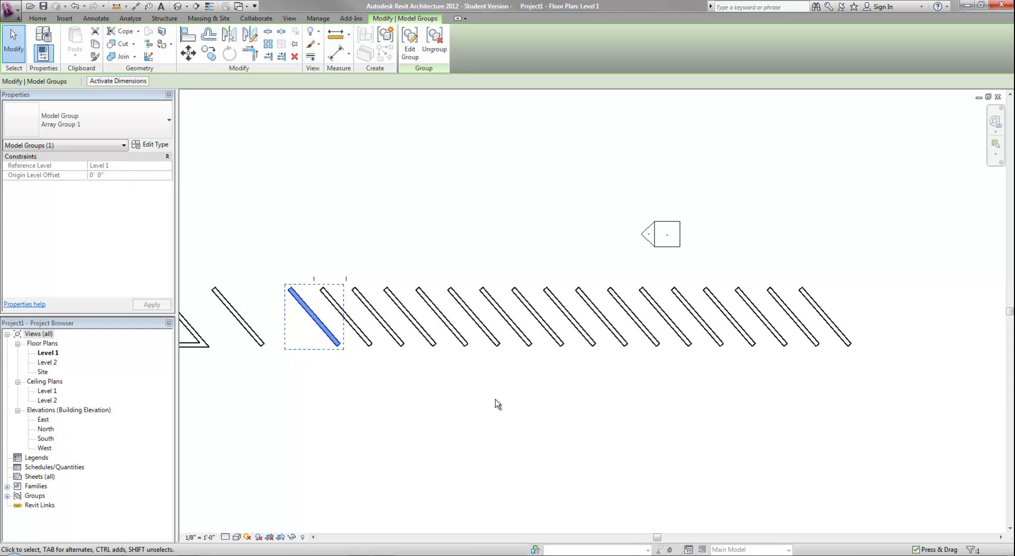
click(381, 395)
click(328, 339)
click(570, 269)
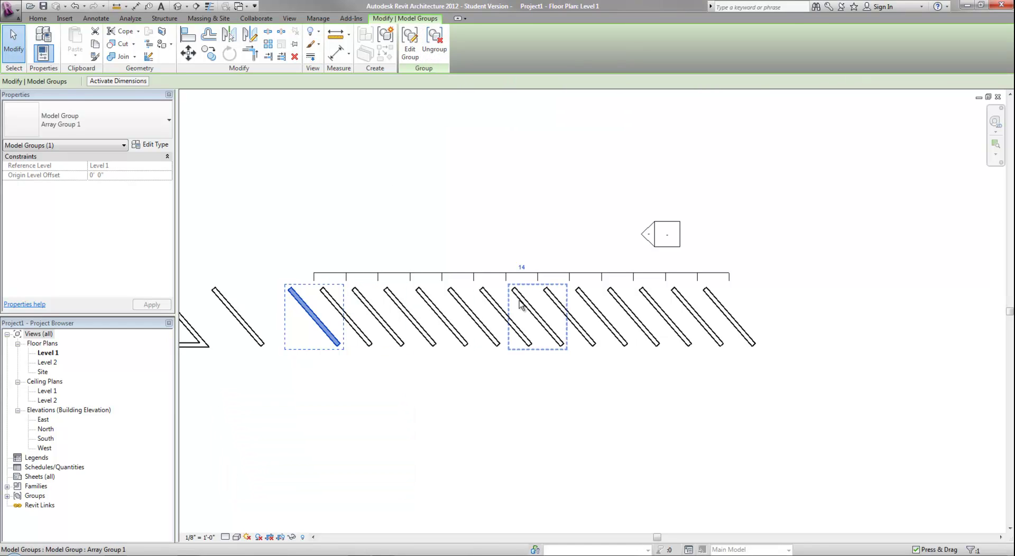
Edit the group to shorten its wall to about 9'-10", then finish editing
click(410, 45)
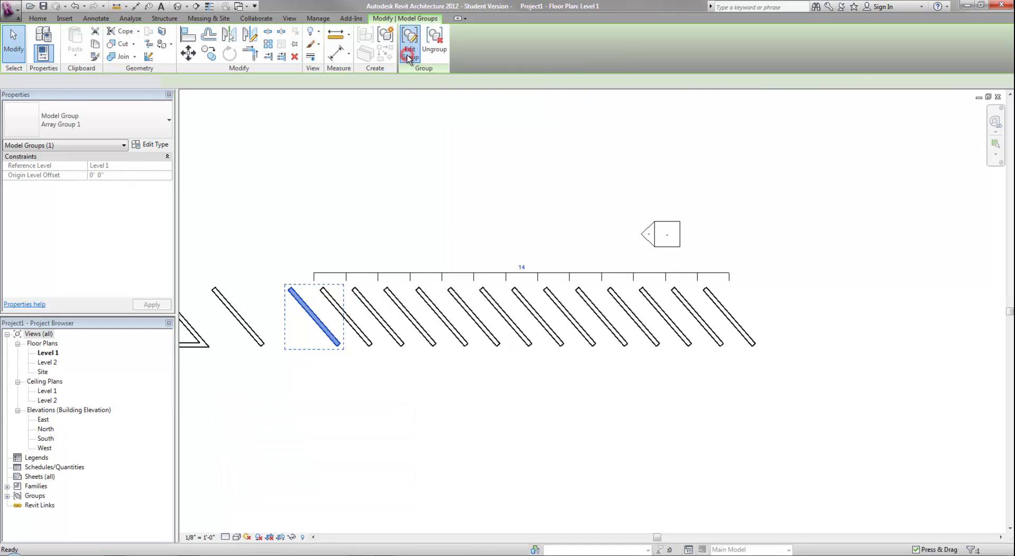
scroll(339, 343, up, 2)
click(338, 344)
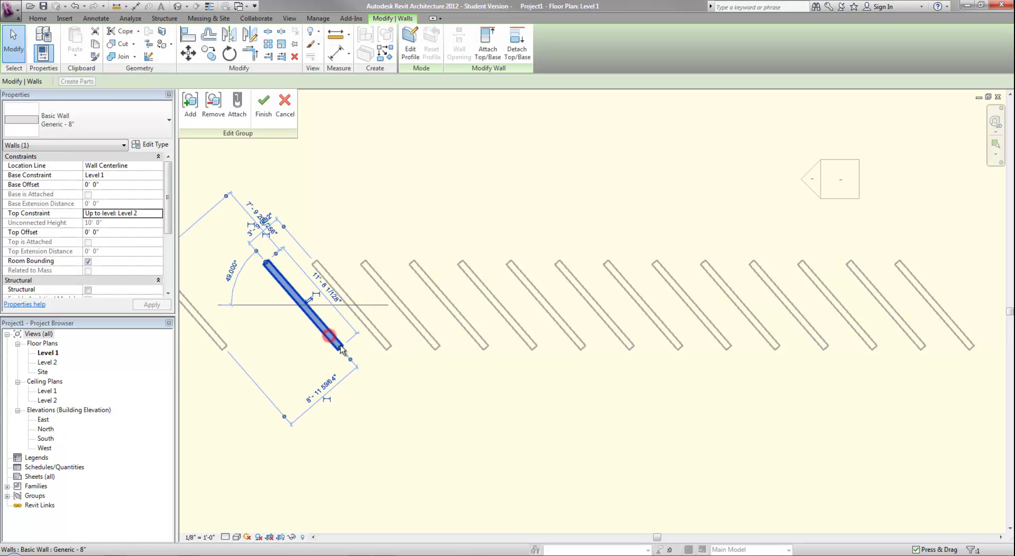
mouse_move(341, 349)
mouse_down()
mouse_move(327, 339)
mouse_move(339, 343)
mouse_up()
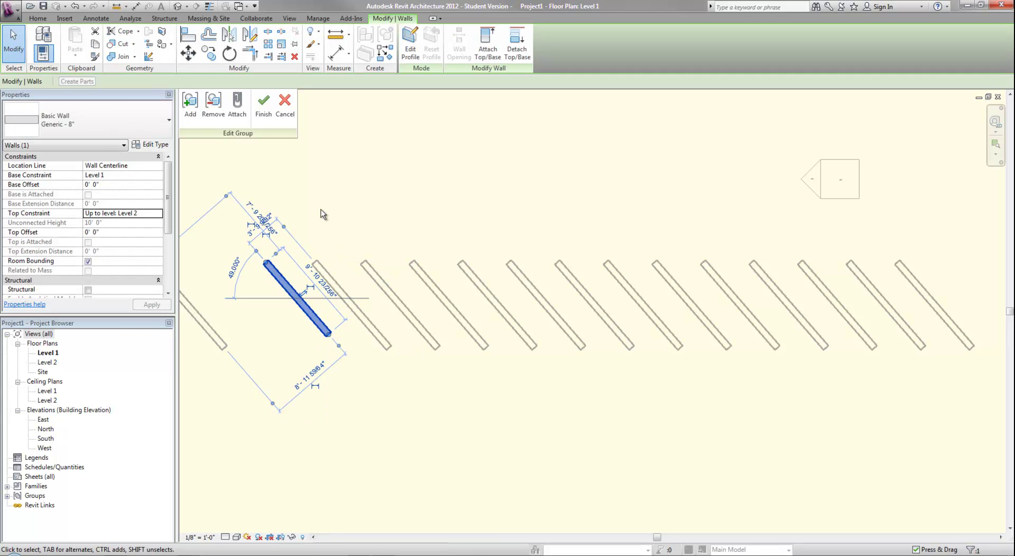
click(263, 104)
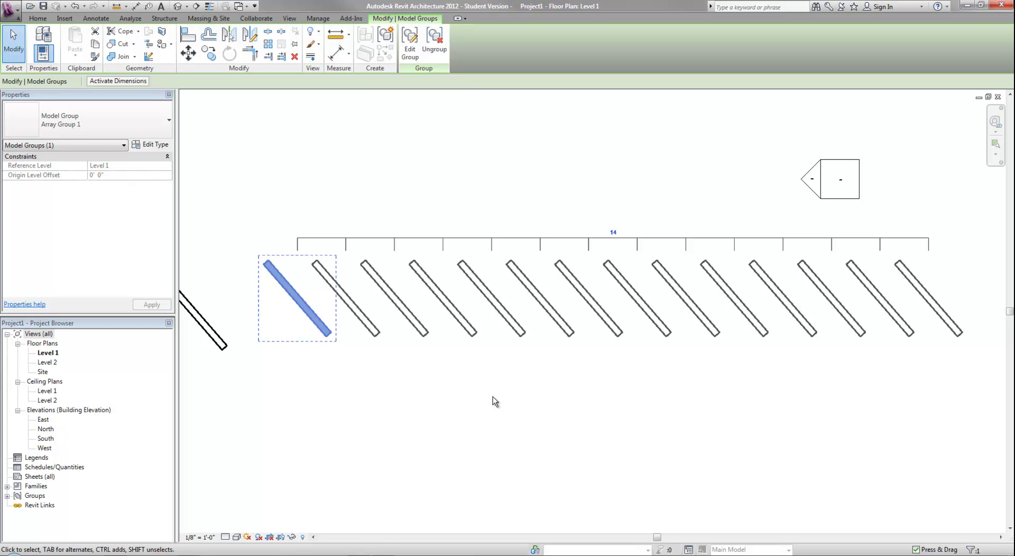
Move the second arrayed wall slightly right, then pan back to the V-shaped walls
click(493, 397)
click(366, 320)
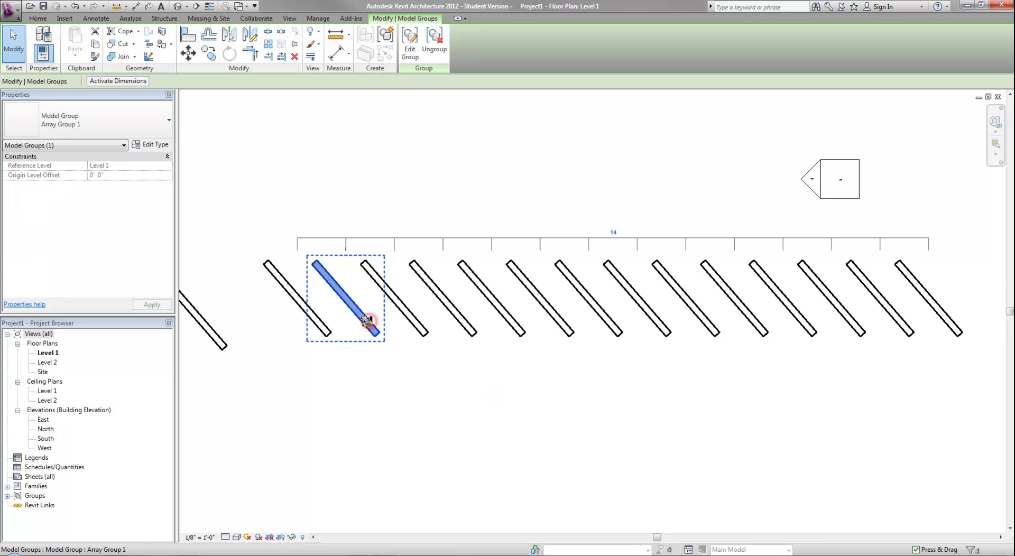
scroll(325, 283, up, 2)
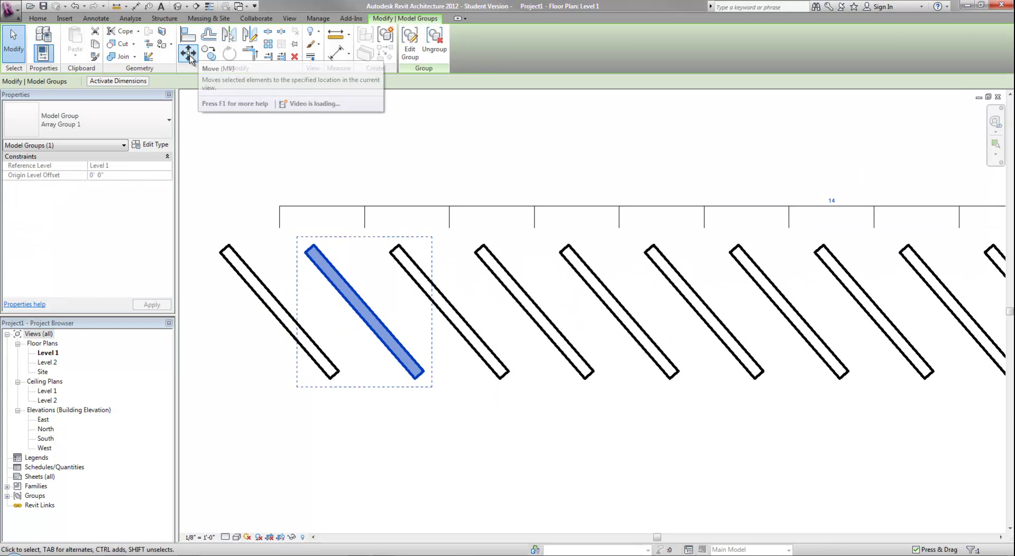
click(189, 53)
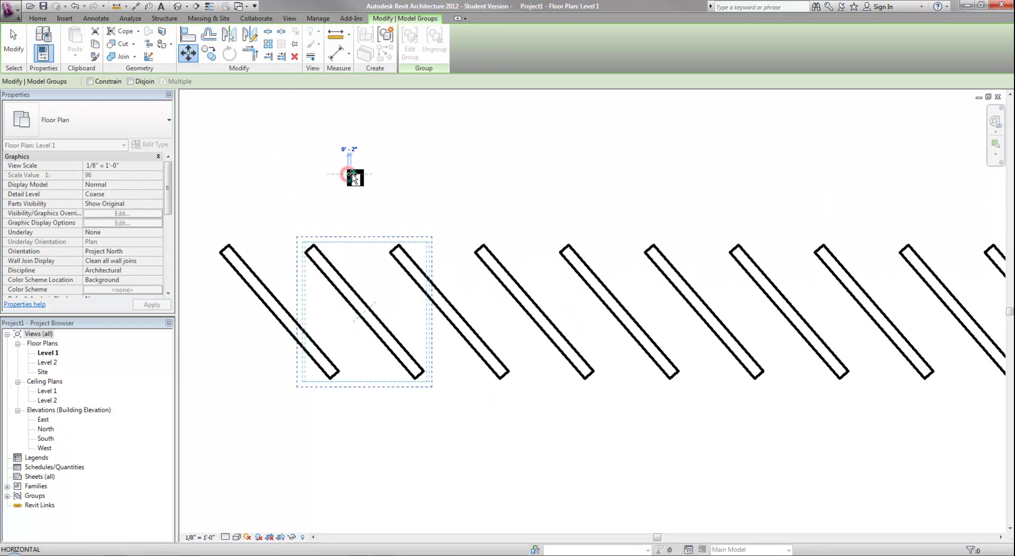
click(352, 174)
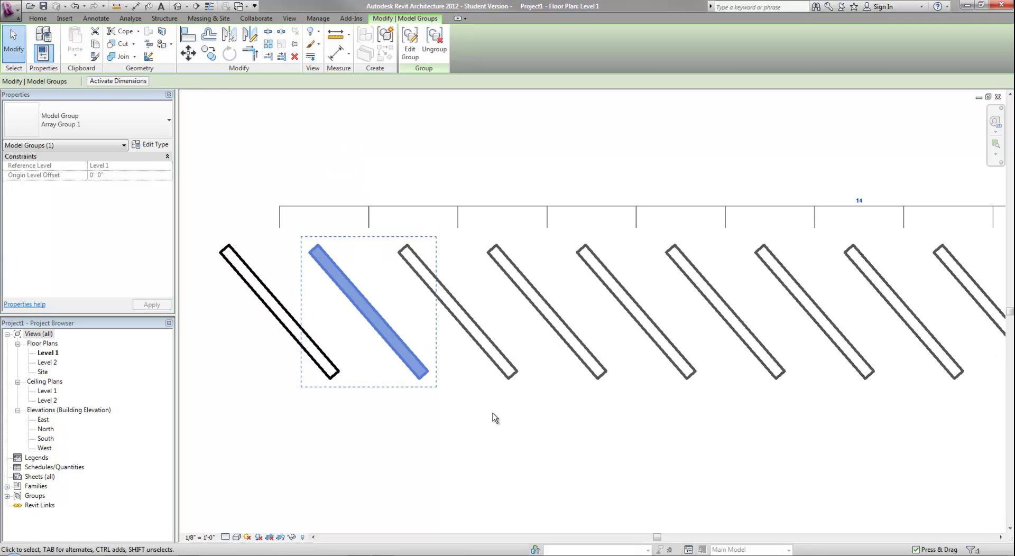
scroll(491, 411, down, 4)
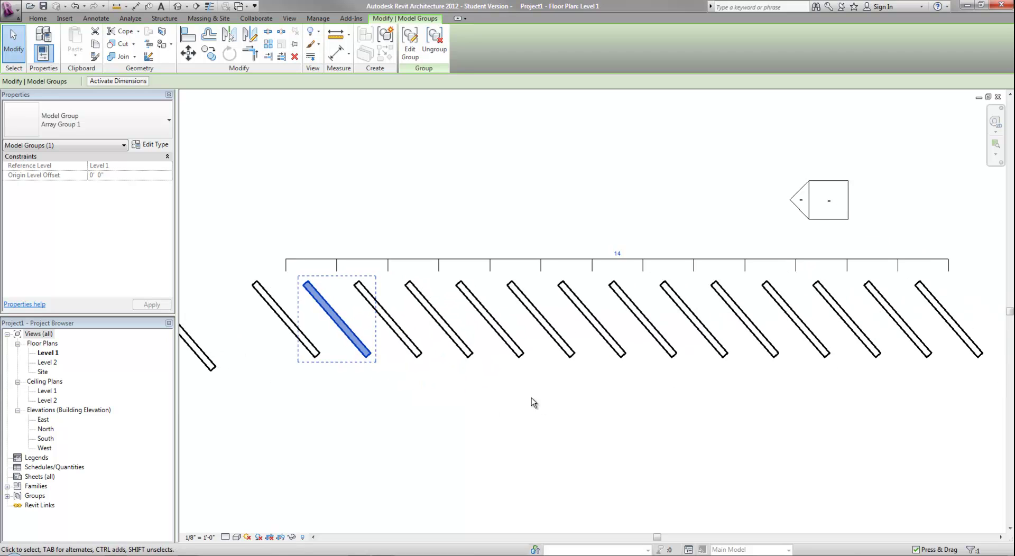
scroll(531, 397, down, 1)
click(430, 408)
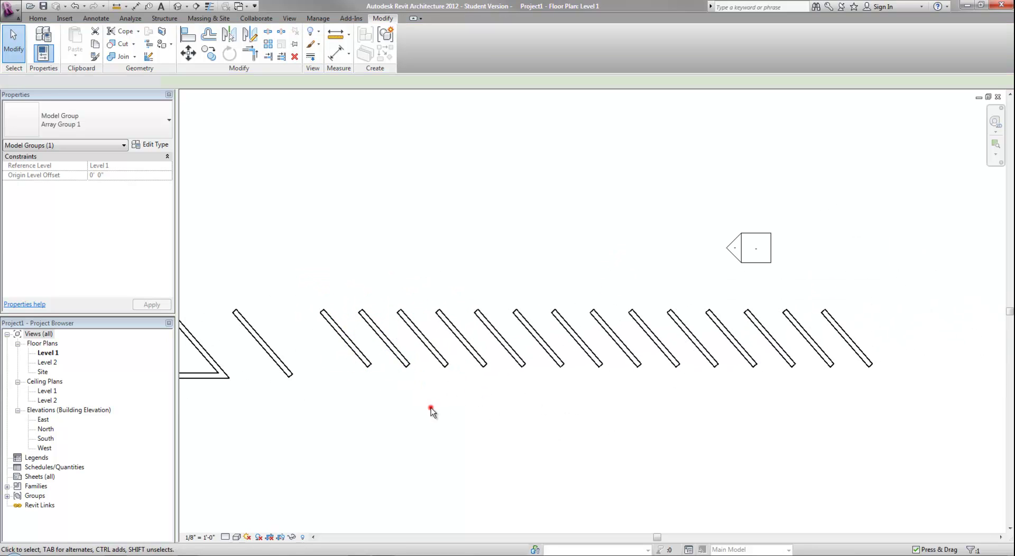
middle_drag(264, 364, 517, 375)
scroll(517, 375, up, 4)
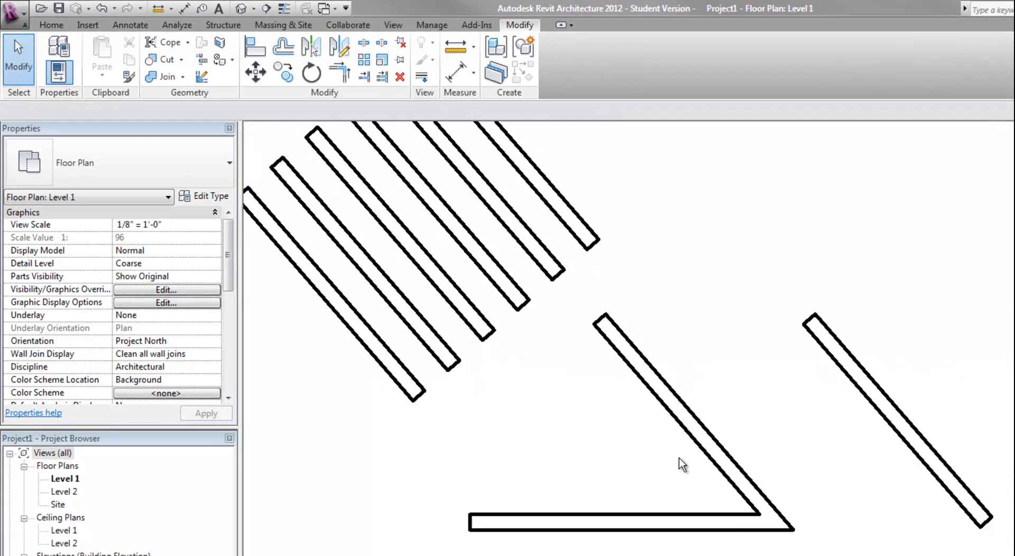
Split the bottom horizontal wall 6'-7" from its left end and check the left piece
click(505, 380)
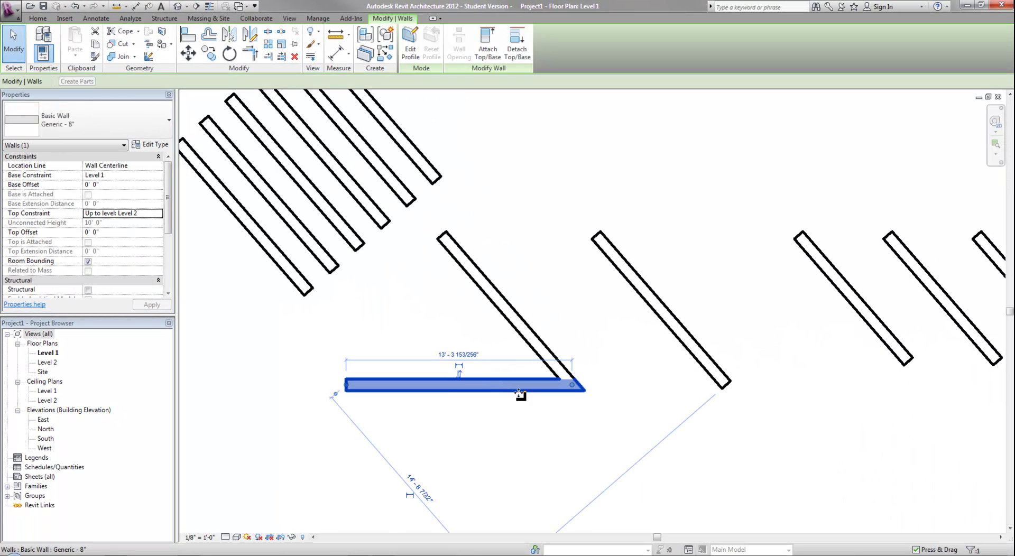
scroll(455, 388, up, 2)
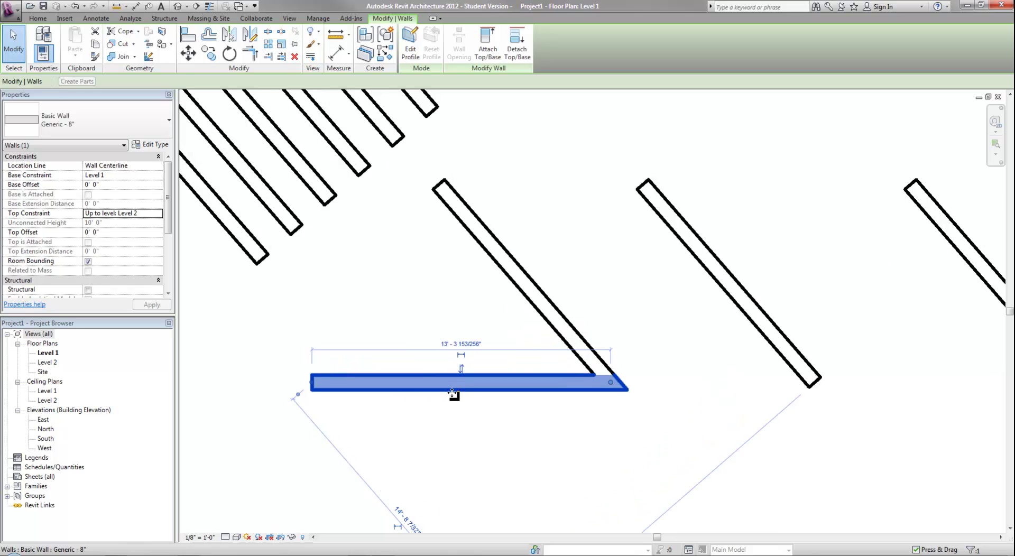
click(268, 30)
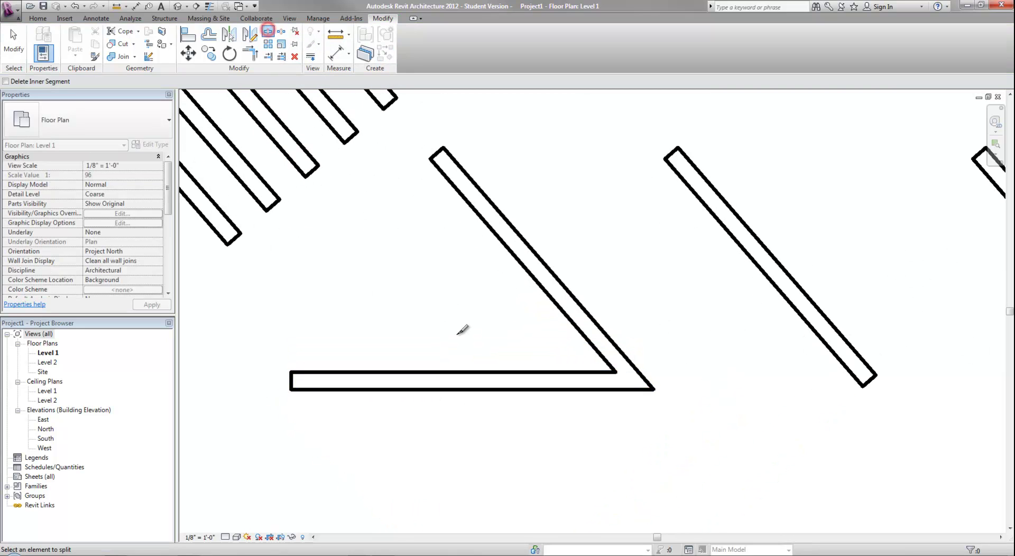
click(462, 379)
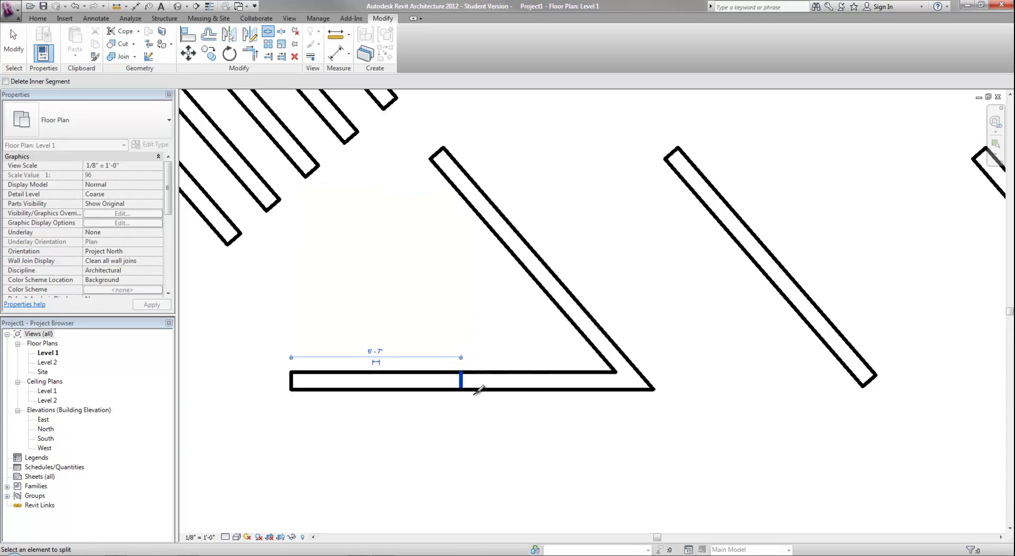
key(Escape)
click(442, 392)
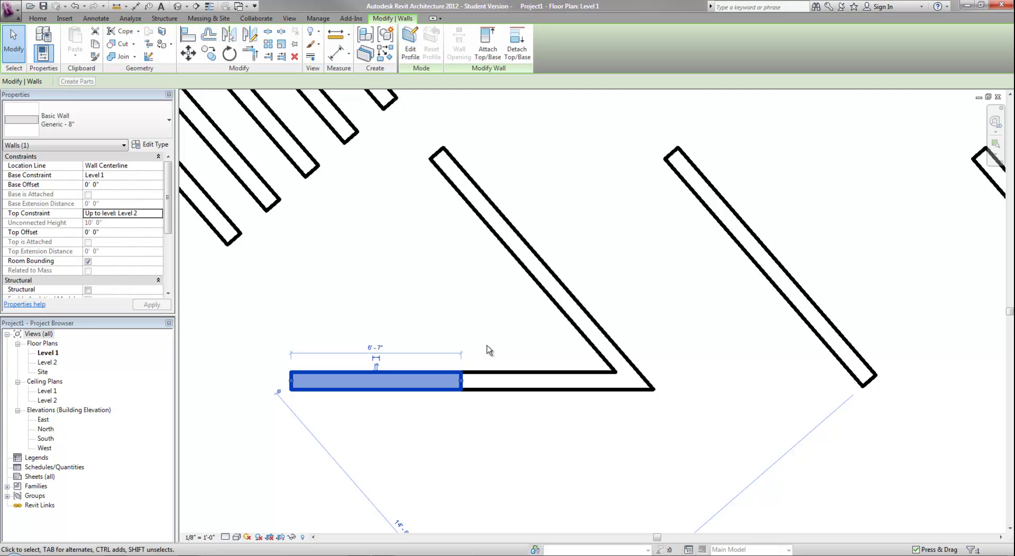
click(454, 310)
scroll(454, 310, down, 3)
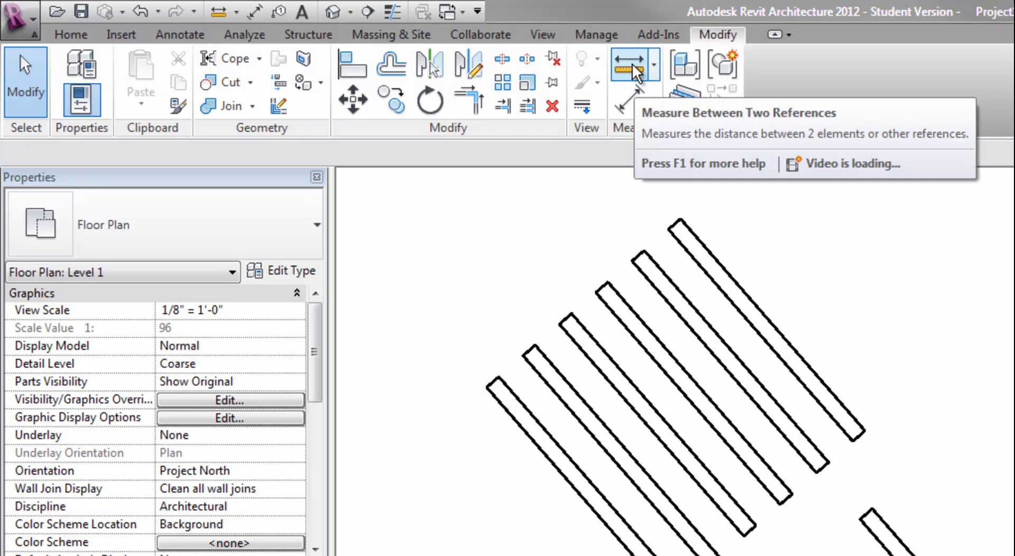
Measure between the top corners of the diagonal wall and the next wall, reading 9'-1"
click(636, 74)
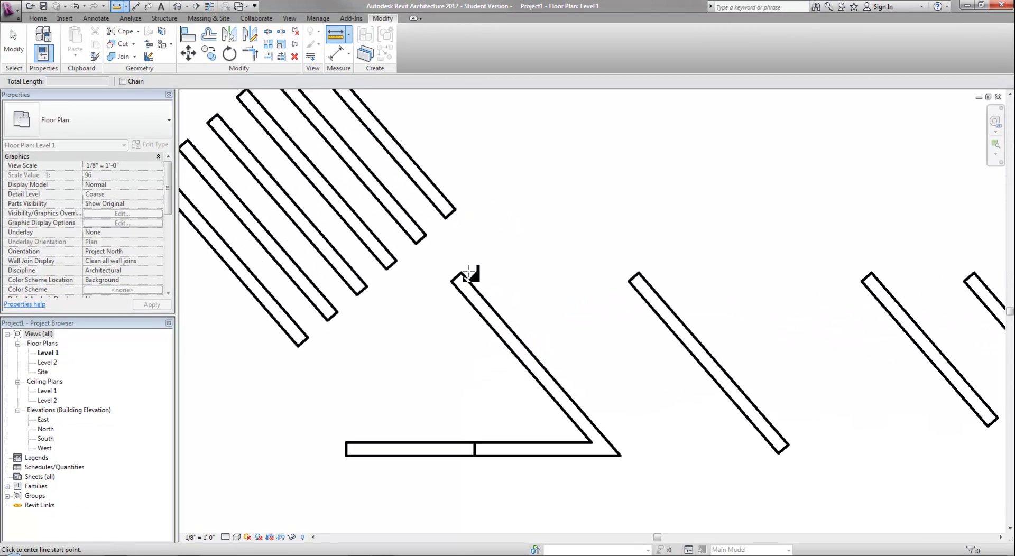
click(462, 274)
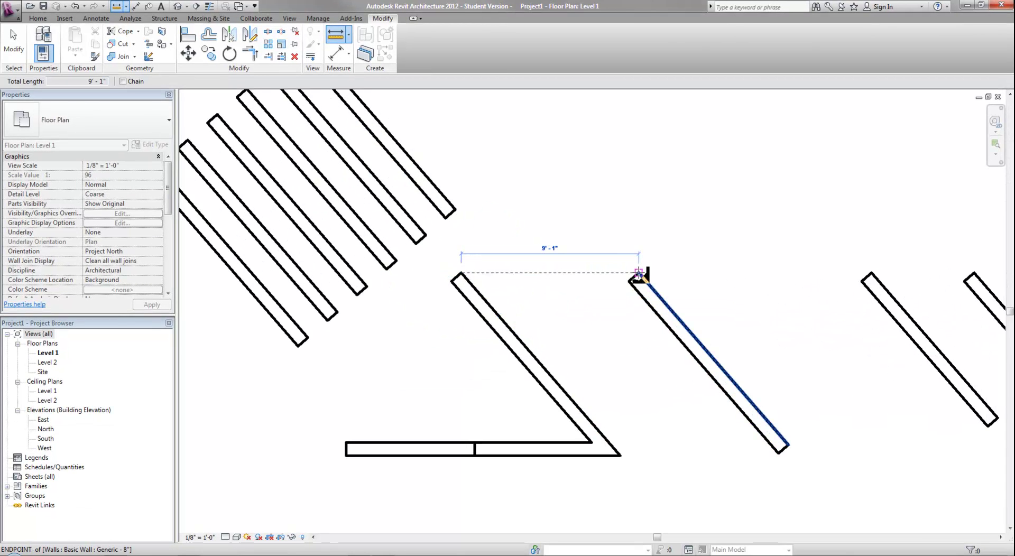
click(633, 273)
scroll(632, 275, up, 2)
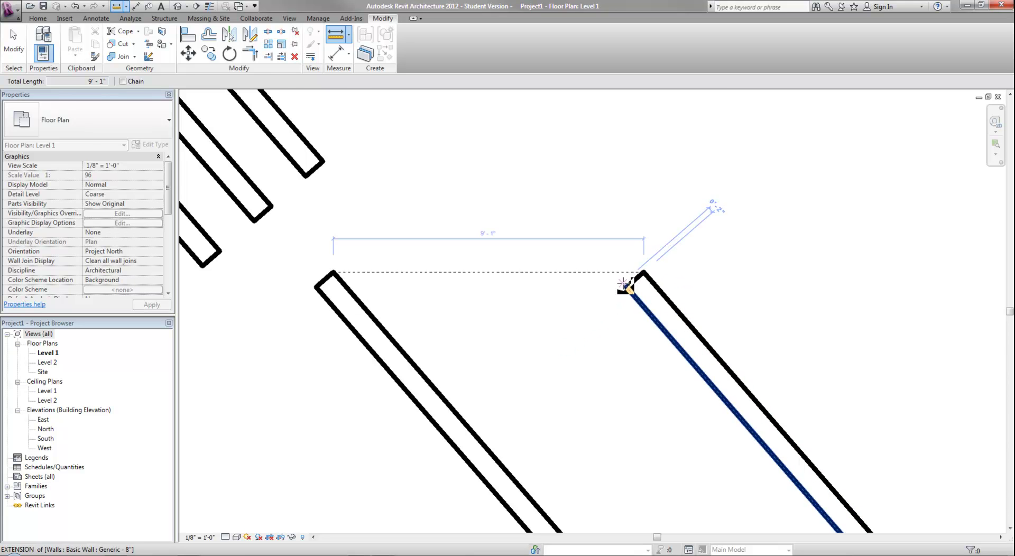
scroll(597, 280, down, 2)
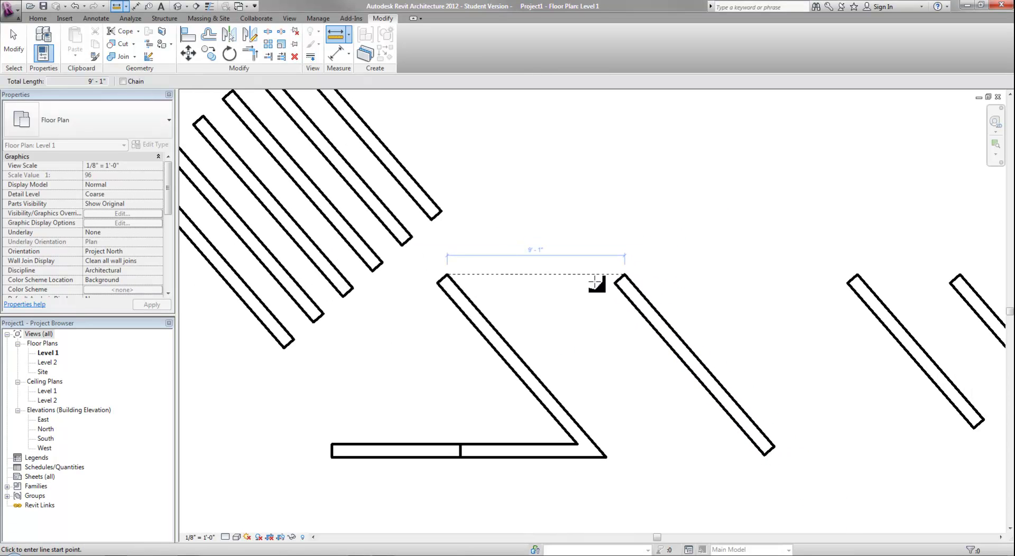
scroll(597, 283, down, 1)
key(Escape)
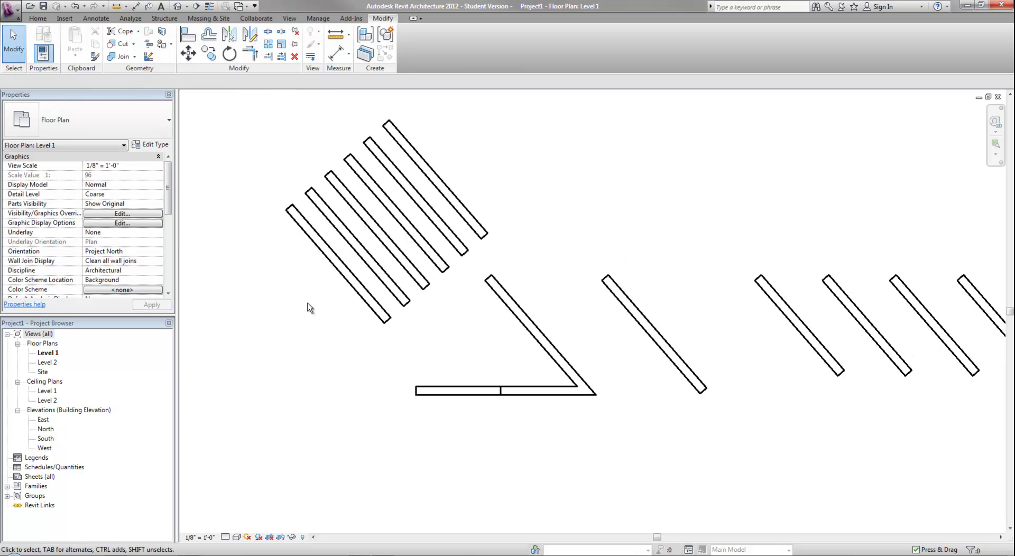
Copy the V's diagonal wall with Ctrl+C and paste it to the left on Level 1
click(521, 324)
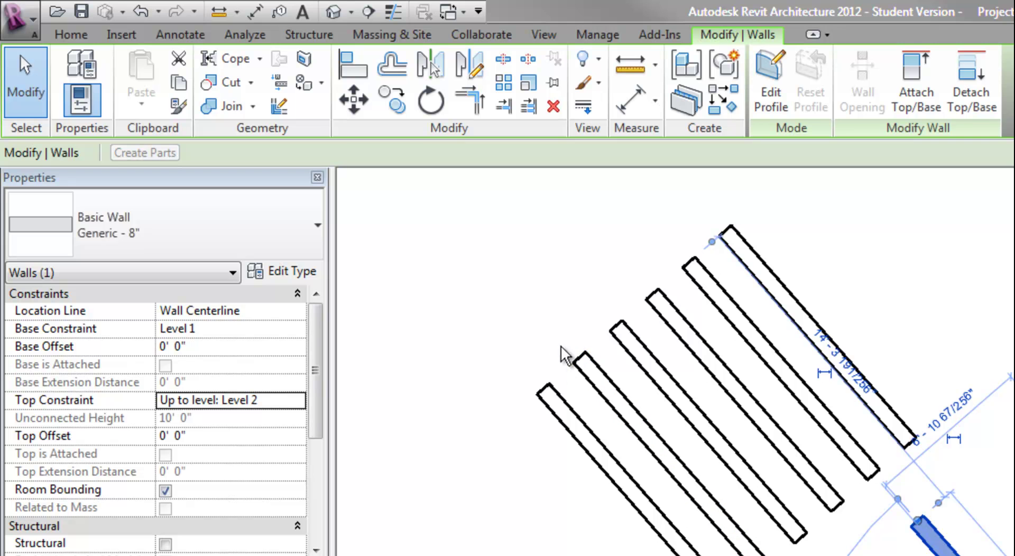
key(ctrl+c)
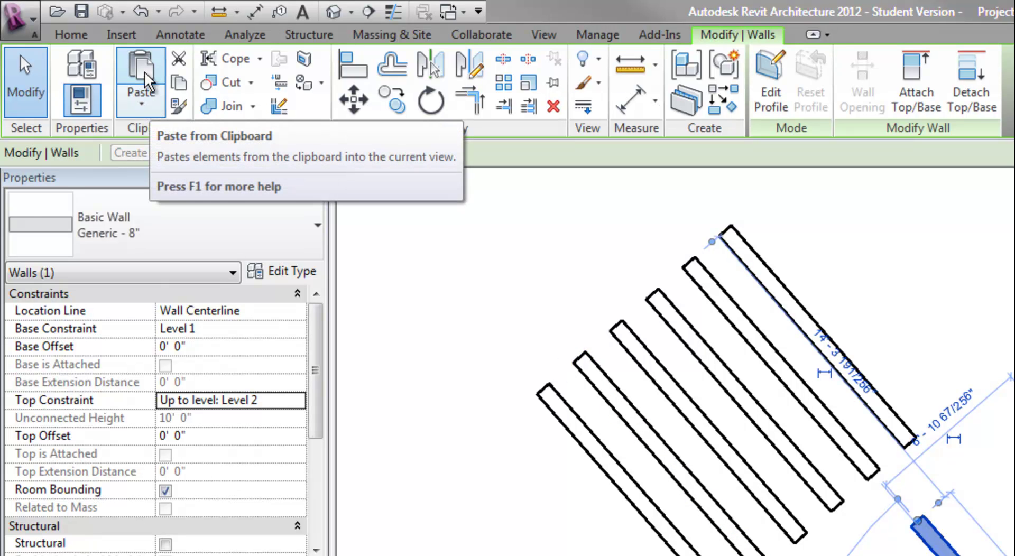
click(145, 76)
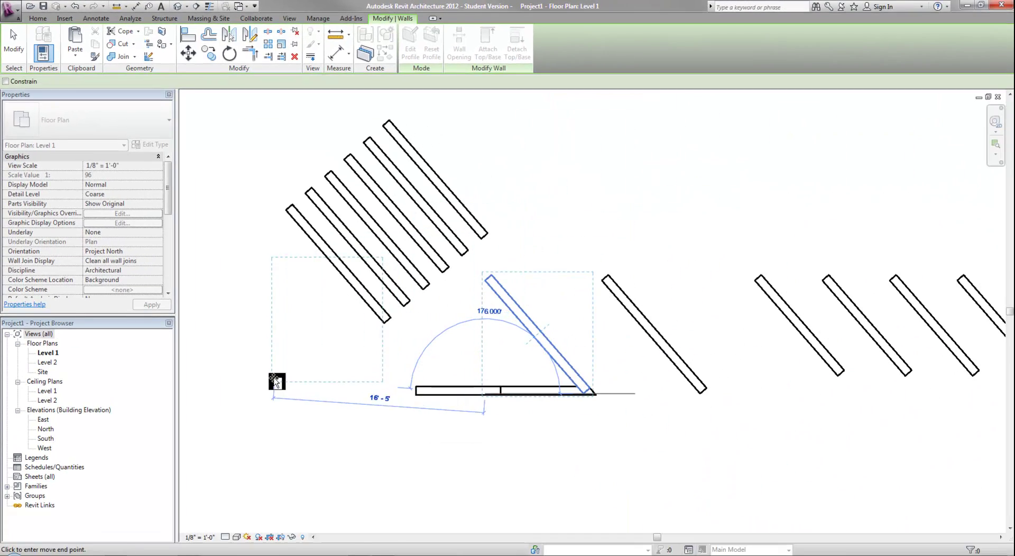
click(276, 382)
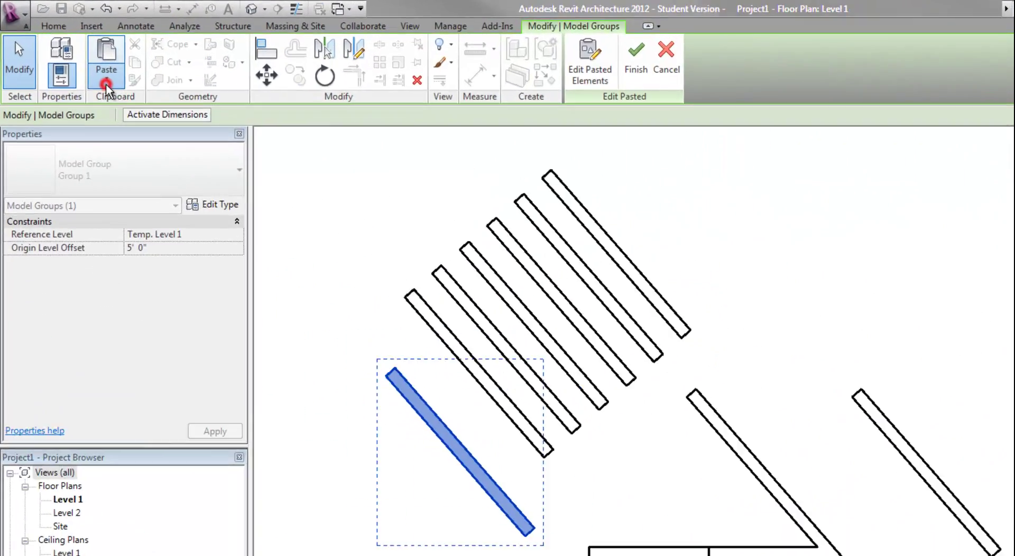
click(75, 53)
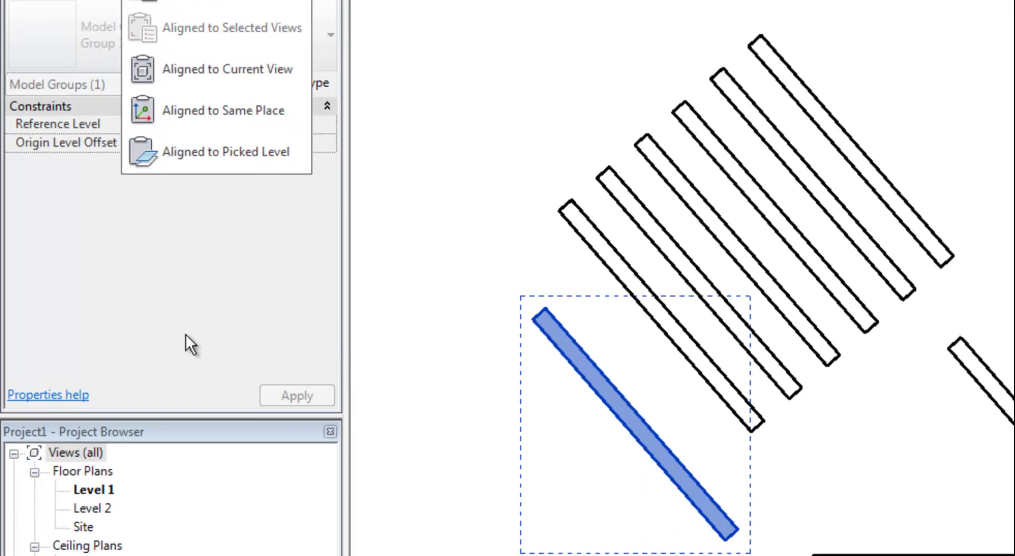
On the Level 2 plan, paste the copied diagonal wall using Aligned to Same Place
click(95, 508)
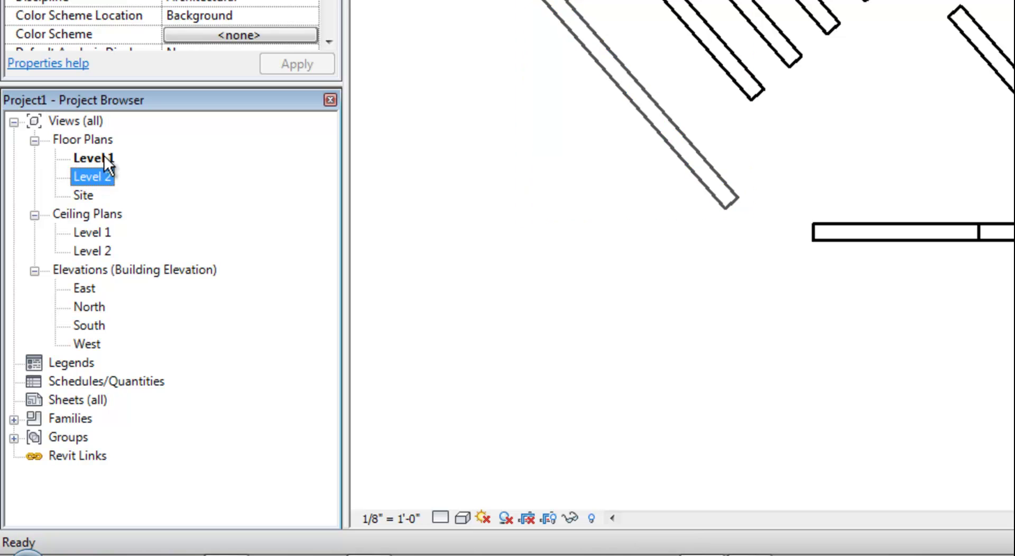
double_click(102, 178)
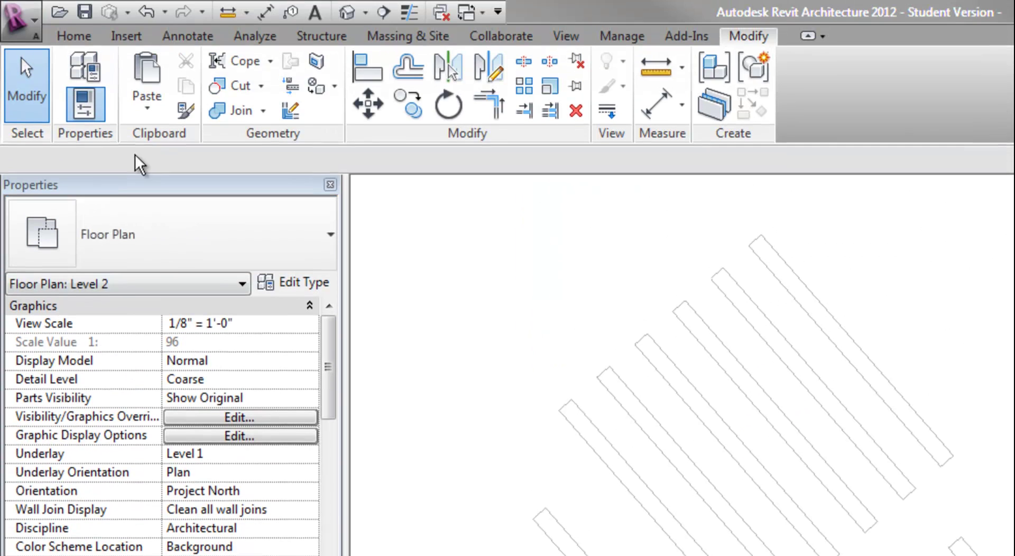
click(147, 122)
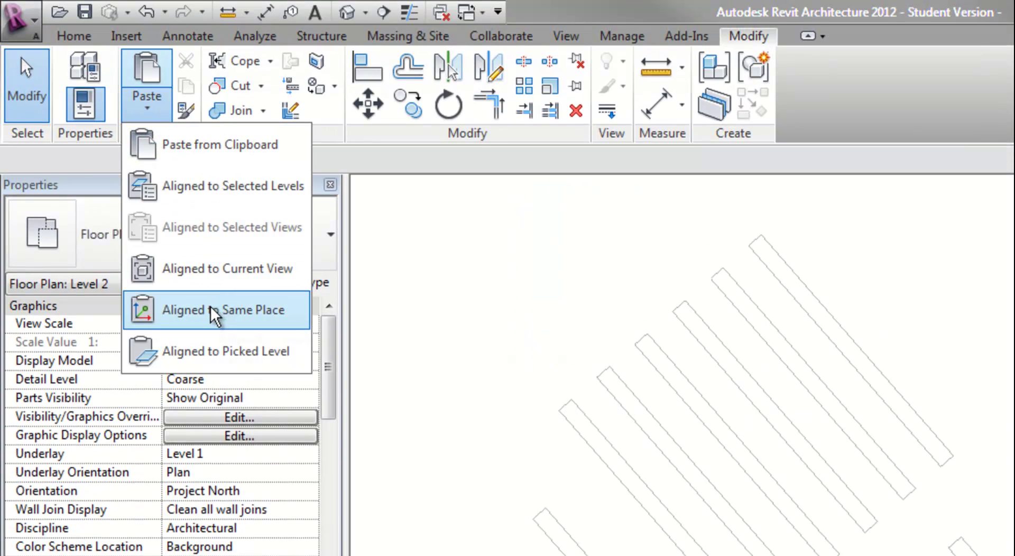
click(217, 280)
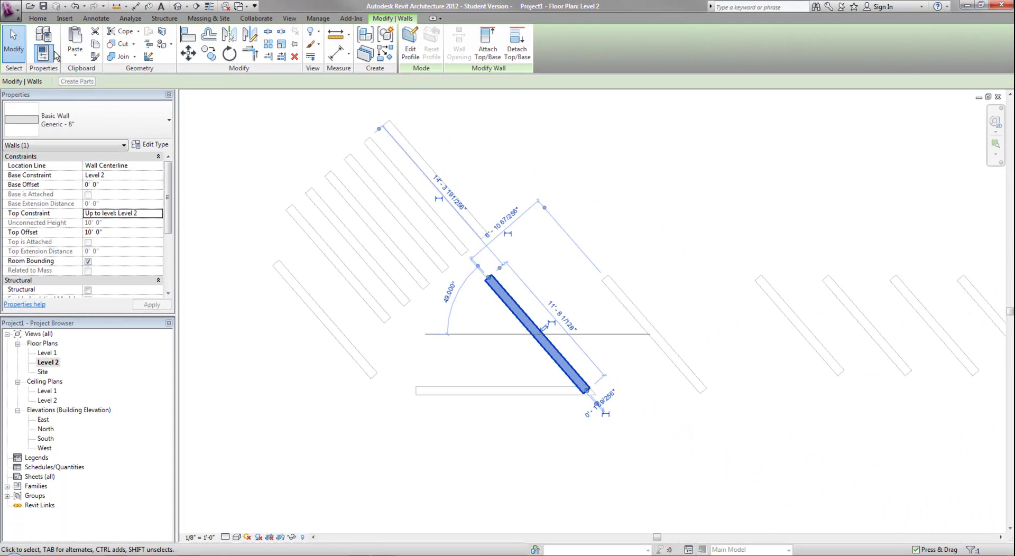
click(75, 51)
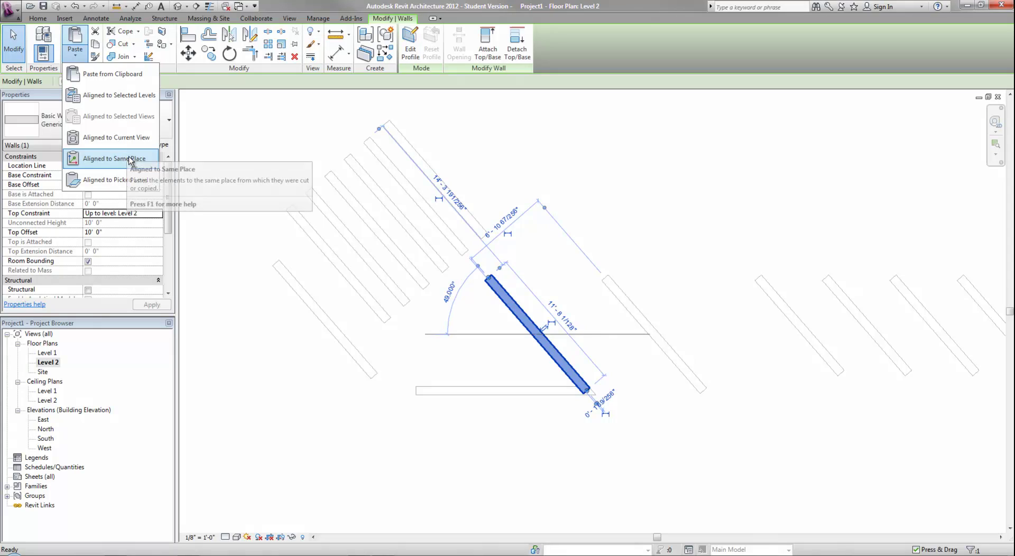